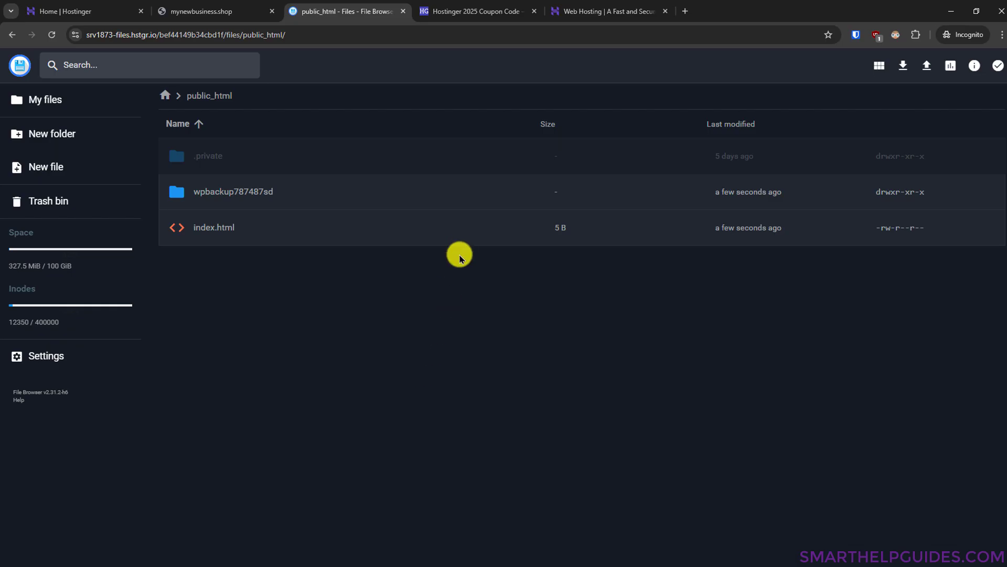
# - Switch from the public_html listing to the Hostinger Web Hosting browser tab
pyautogui.click(617, 11)
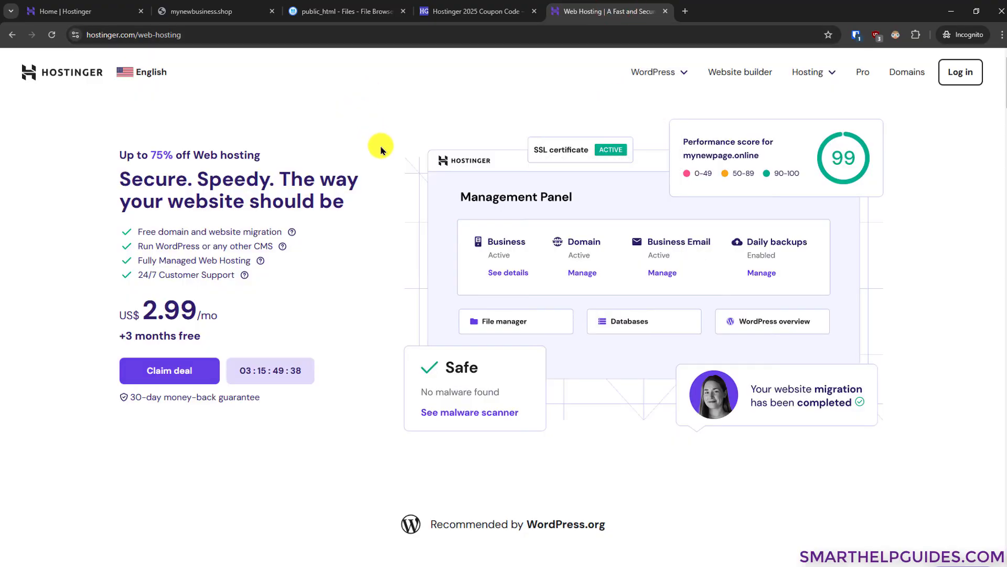
pyautogui.click(461, 11)
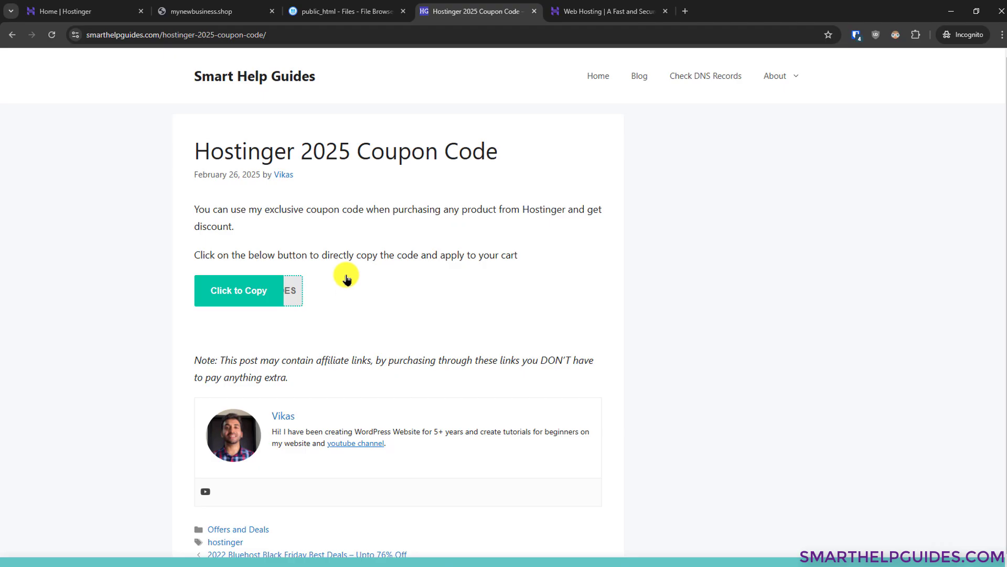
pyautogui.click(598, 10)
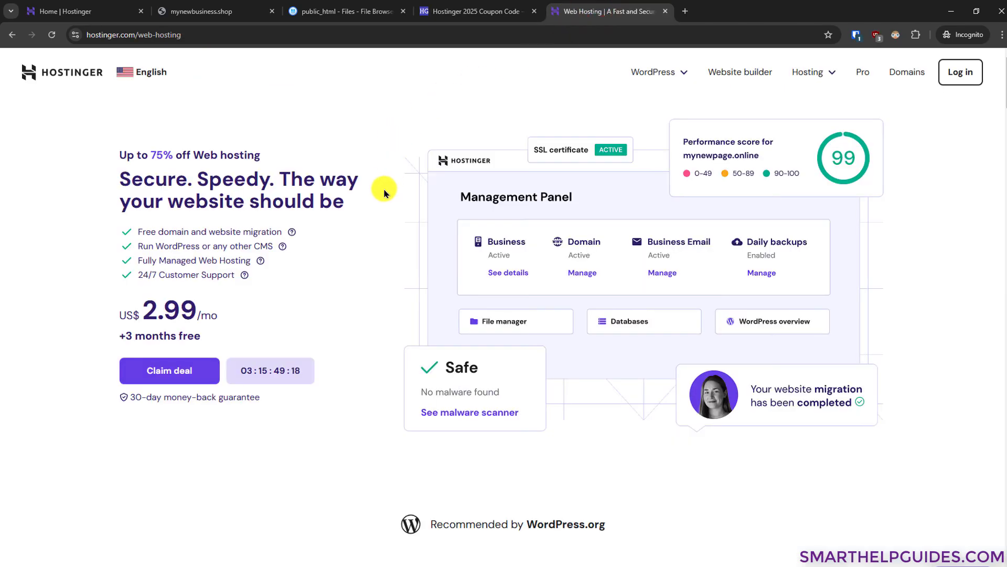
# - Go to the Web hosting plans and choose the Premium plan
pyautogui.click(833, 73)
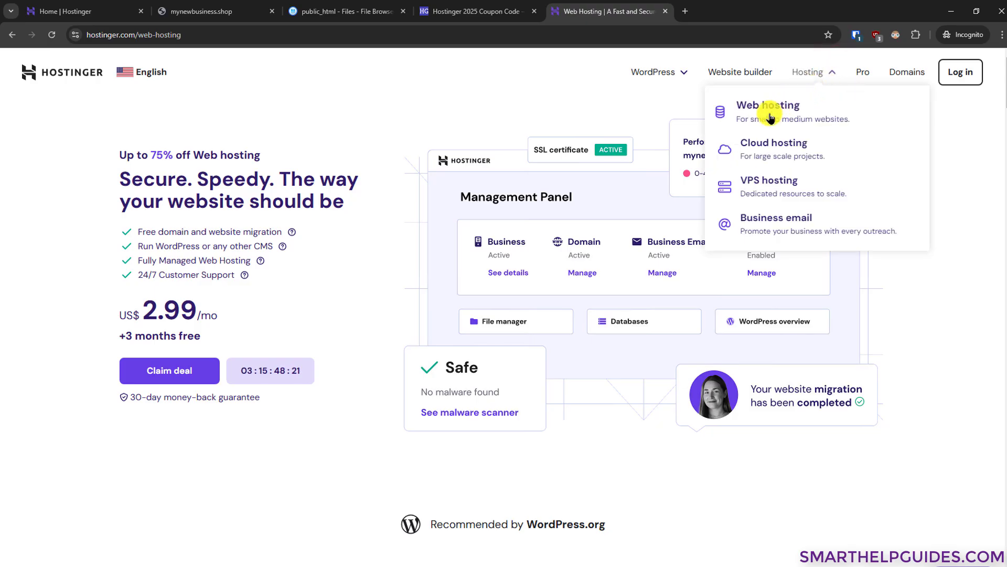
pyautogui.scroll(-1, 910, 293)
pyautogui.scroll(-10, 910, 294)
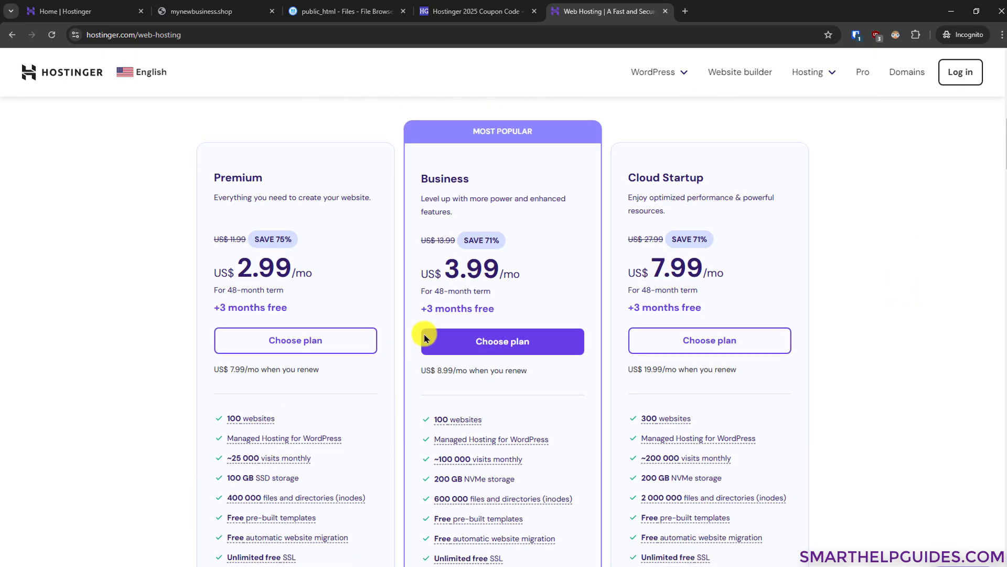
pyautogui.click(278, 345)
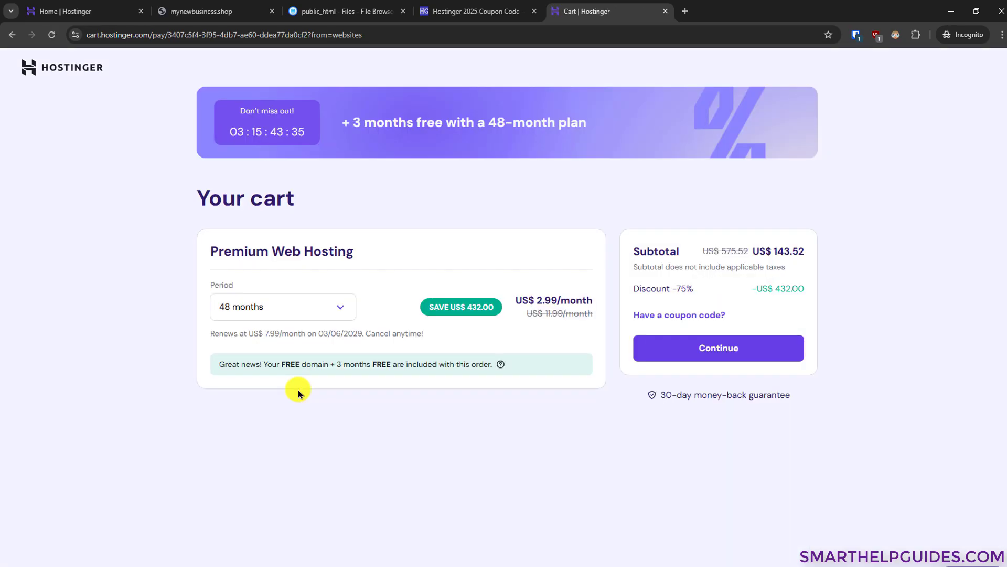
# - Set the billing period to 12 months, reveal the coupon field, and continue to checkout
pyautogui.click(300, 305)
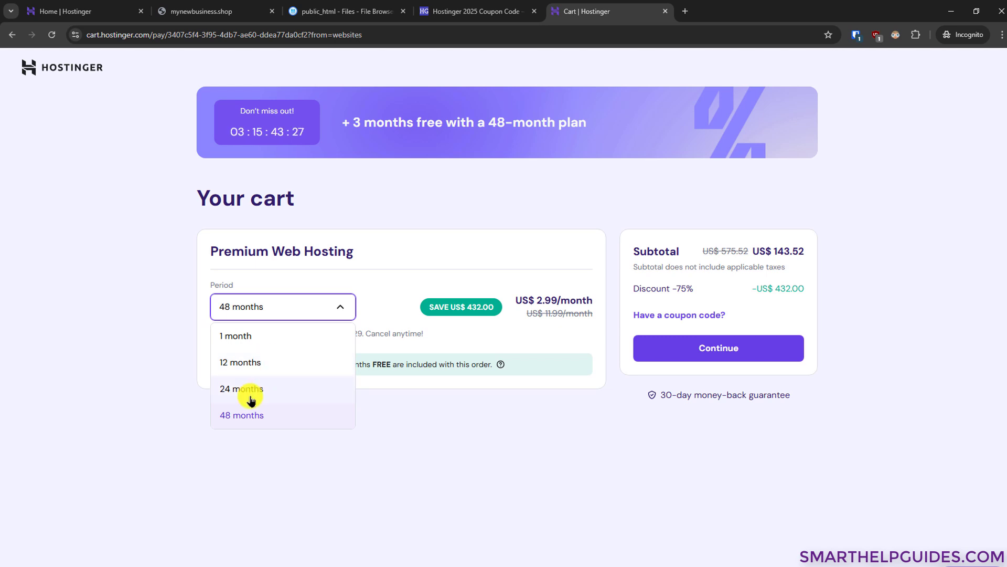
pyautogui.click(264, 360)
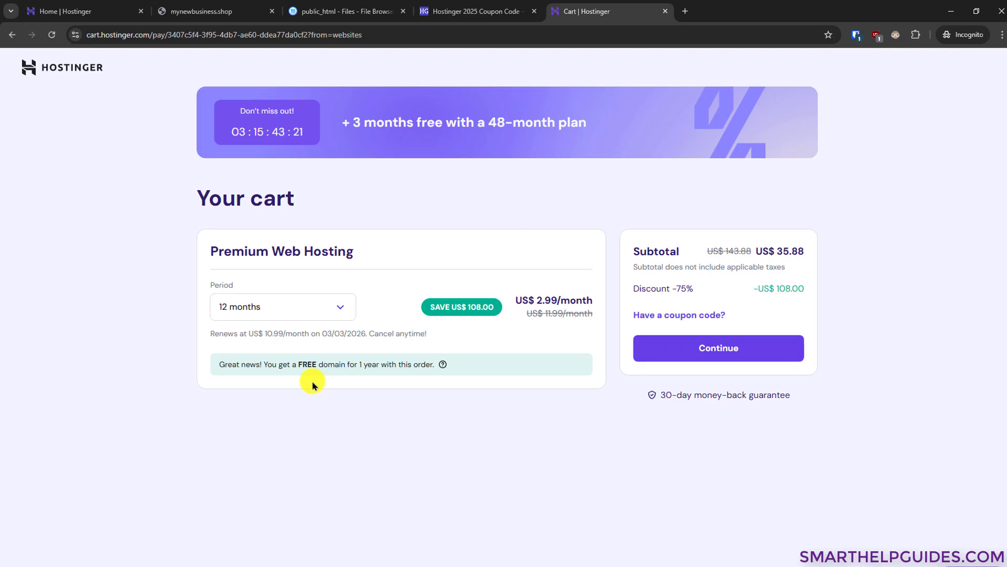
pyautogui.click(666, 316)
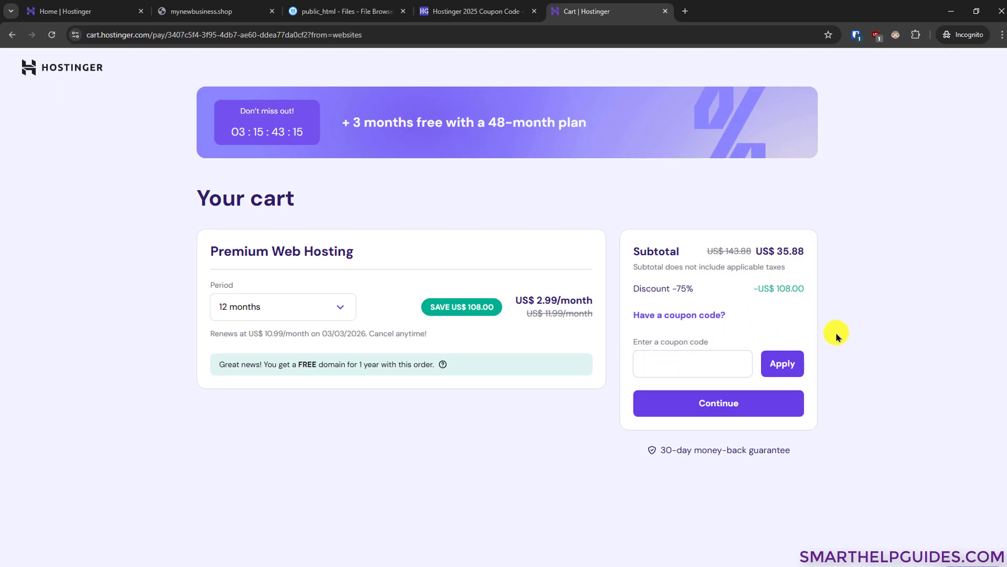
pyautogui.click(781, 416)
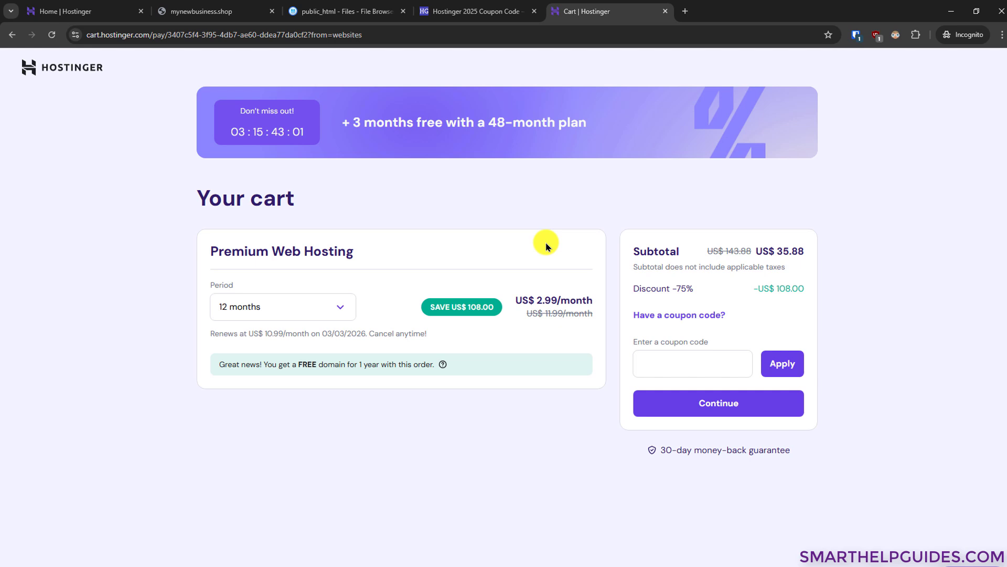
# - From the hPanel dashboard, manage mynewbusiness.shop's Premium Web Hosting and open File Manager under Files
pyautogui.click(77, 12)
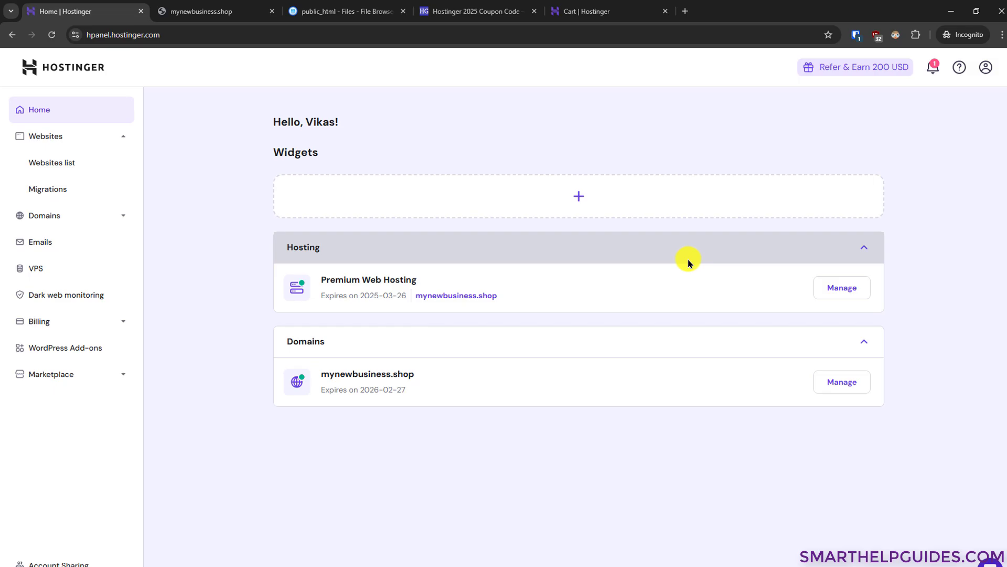
pyautogui.click(850, 288)
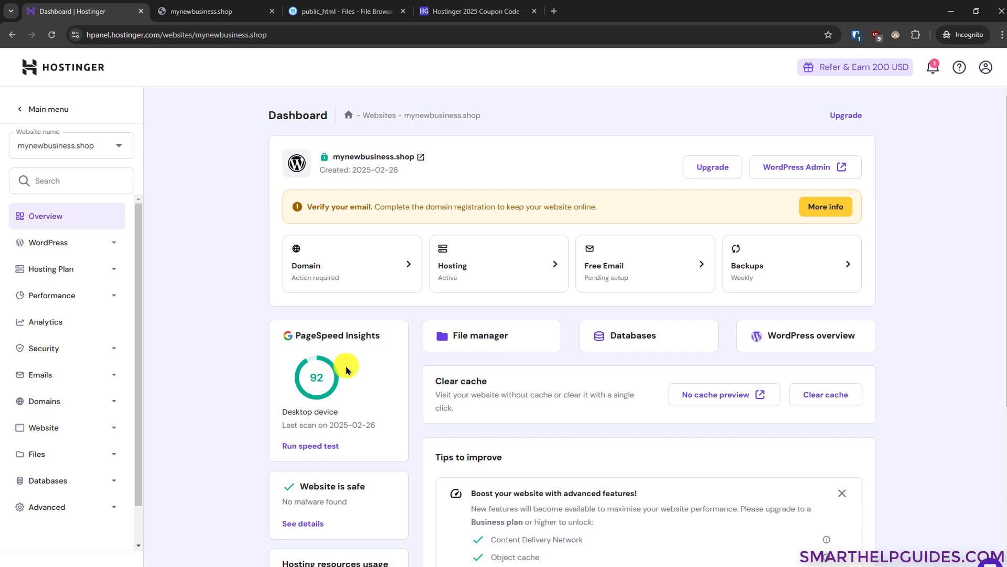
pyautogui.click(115, 460)
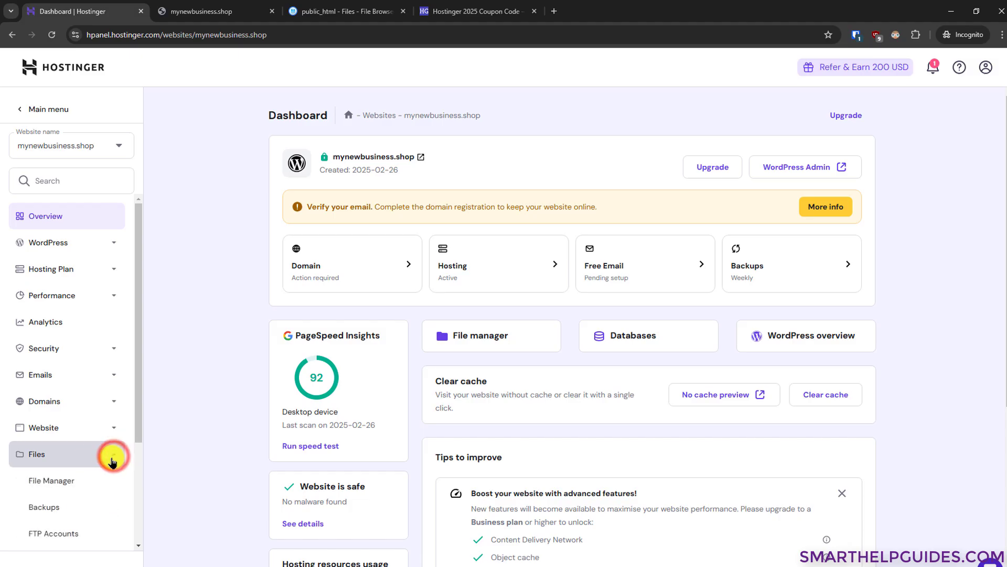
pyautogui.click(53, 481)
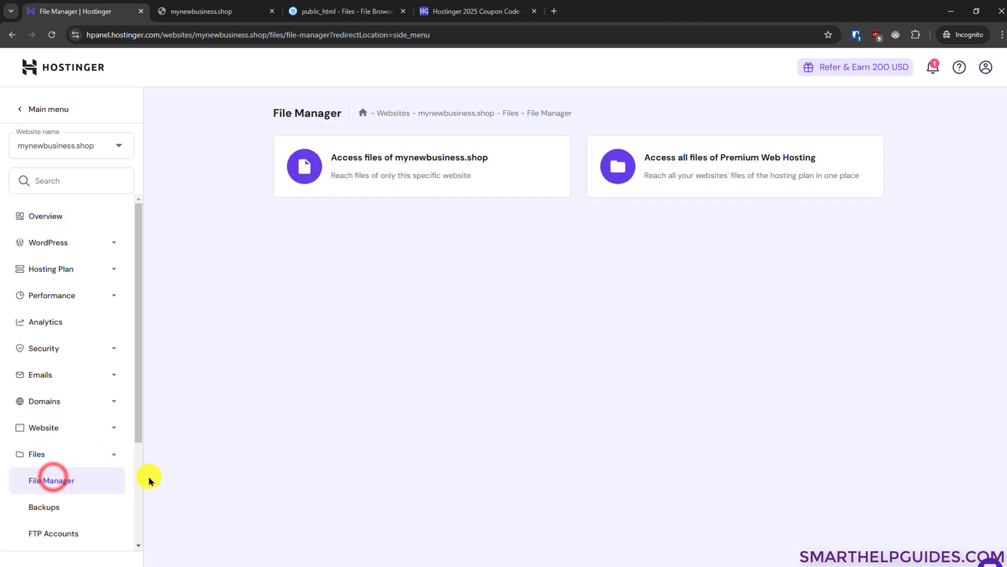
# - Open public_html of mynewbusiness.shop and create a new folder named backup-old4557 there
pyautogui.click(441, 180)
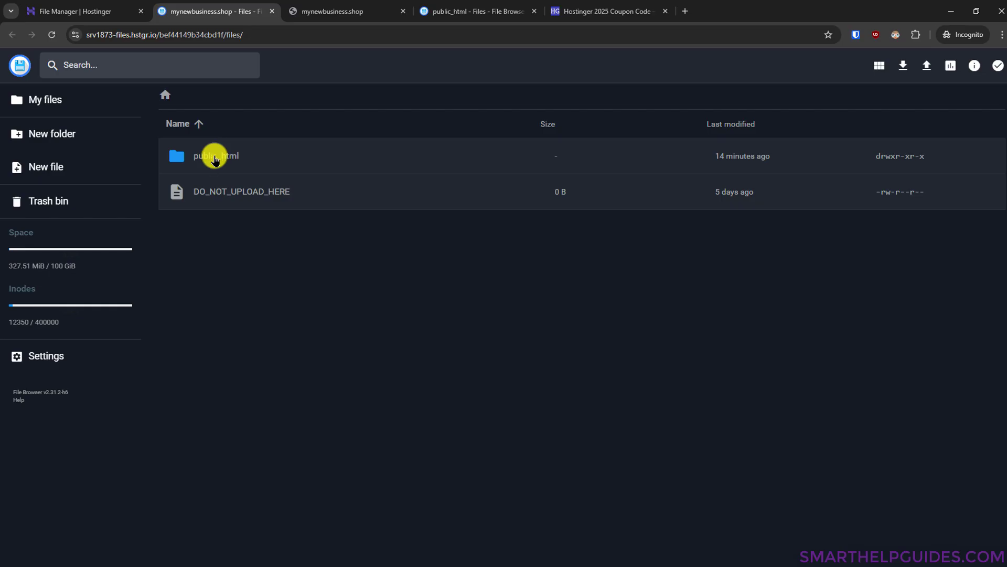
pyautogui.doubleClick(214, 159)
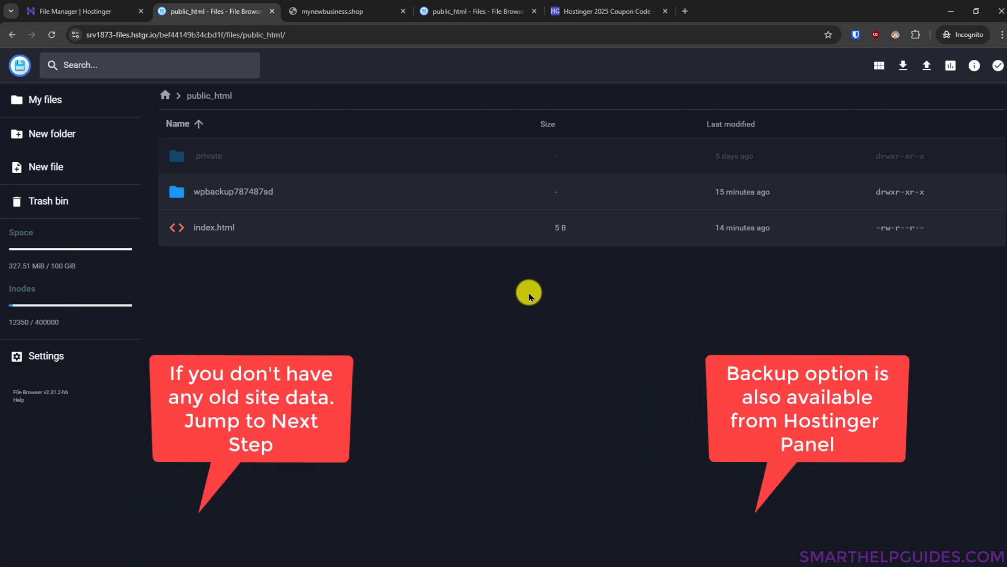
pyautogui.click(60, 135)
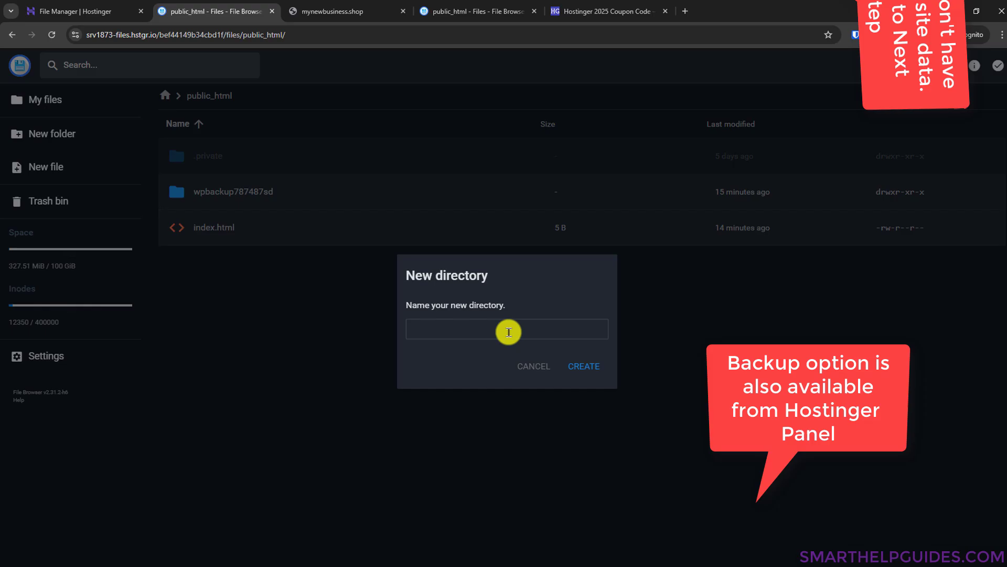
pyautogui.write('backup-old4557')
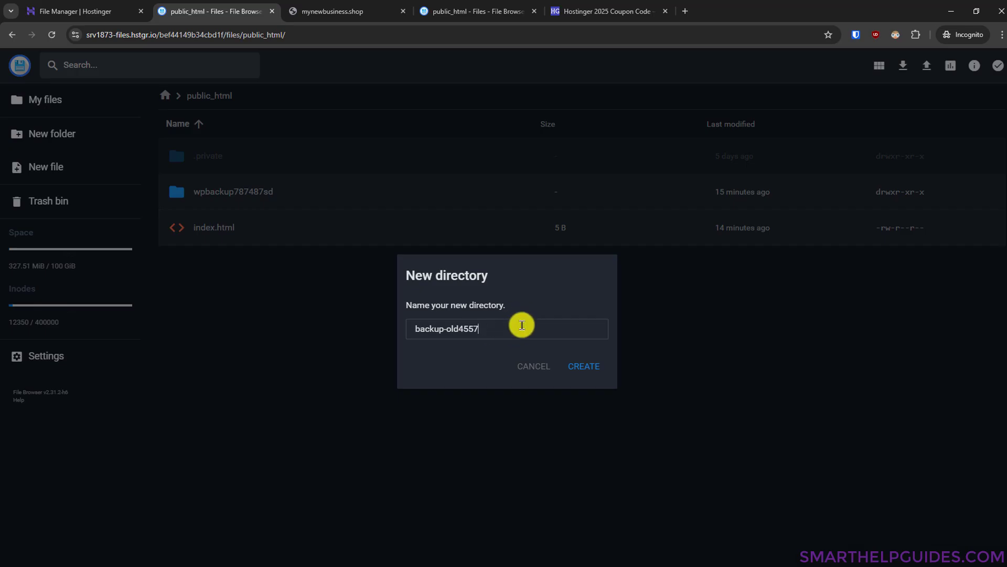
pyautogui.click(586, 367)
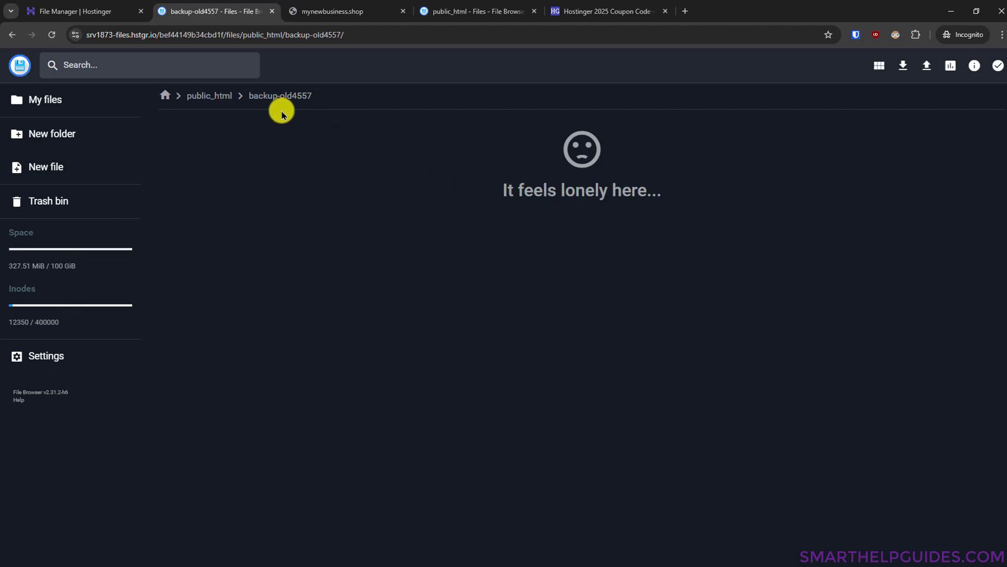
pyautogui.click(213, 101)
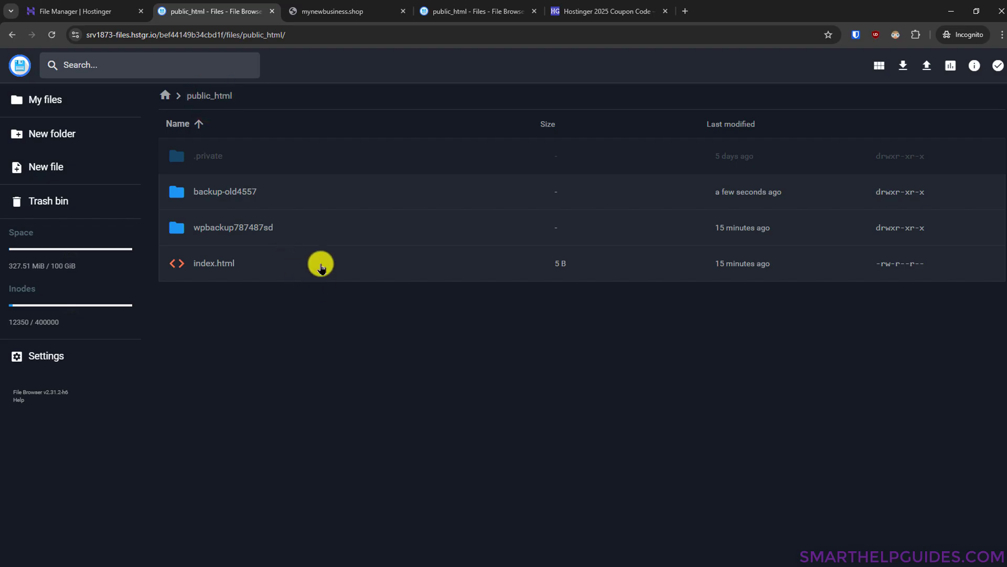
# - Move wpbackup787487sd and index.html from public_html into backup-old4557, leaving .private in place
pyautogui.hotkey('ctrl', 'a')
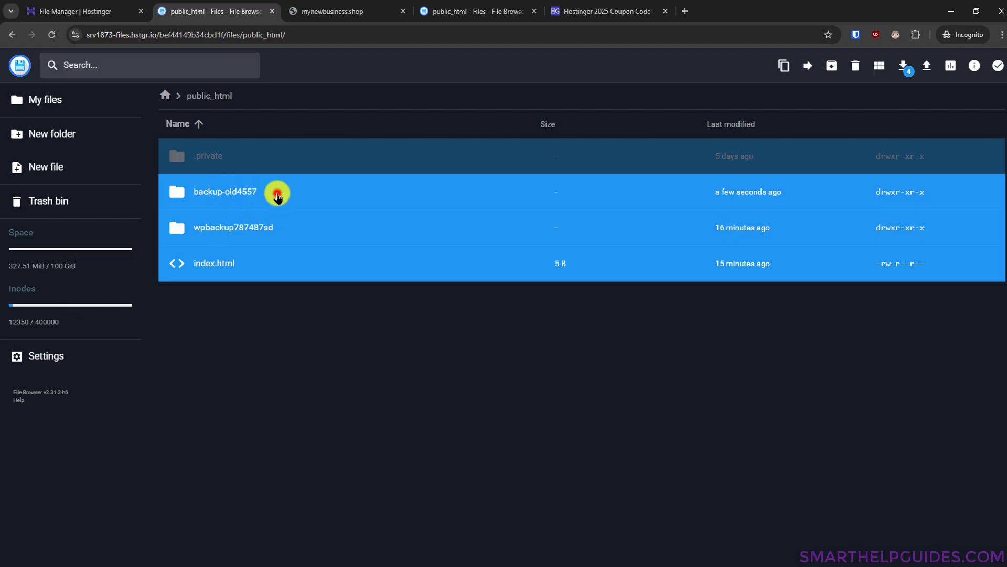
pyautogui.keyDown('ctrl'); pyautogui.click(277, 194); pyautogui.keyUp('ctrl')
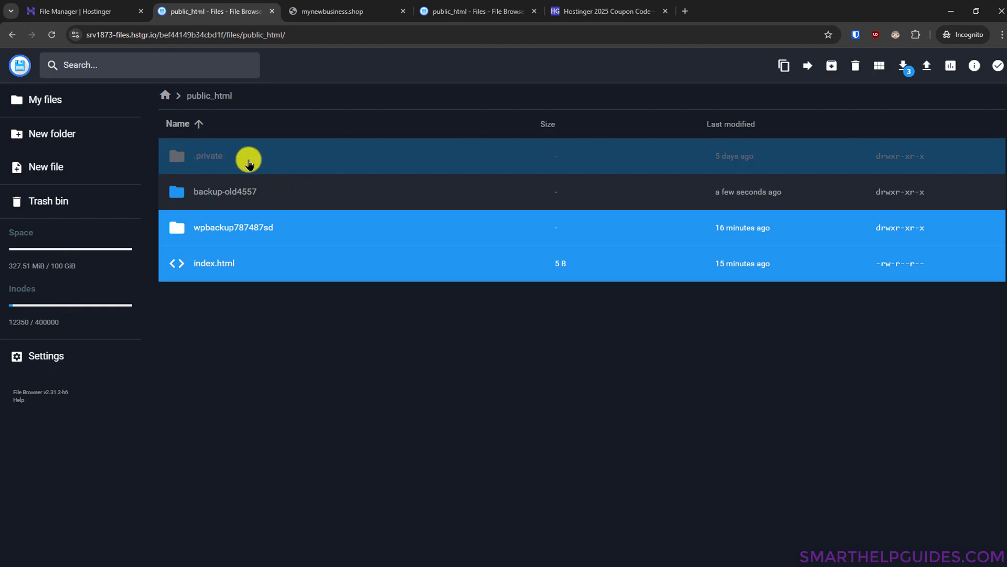
pyautogui.keyDown('ctrl'); pyautogui.click(248, 162); pyautogui.keyUp('ctrl')
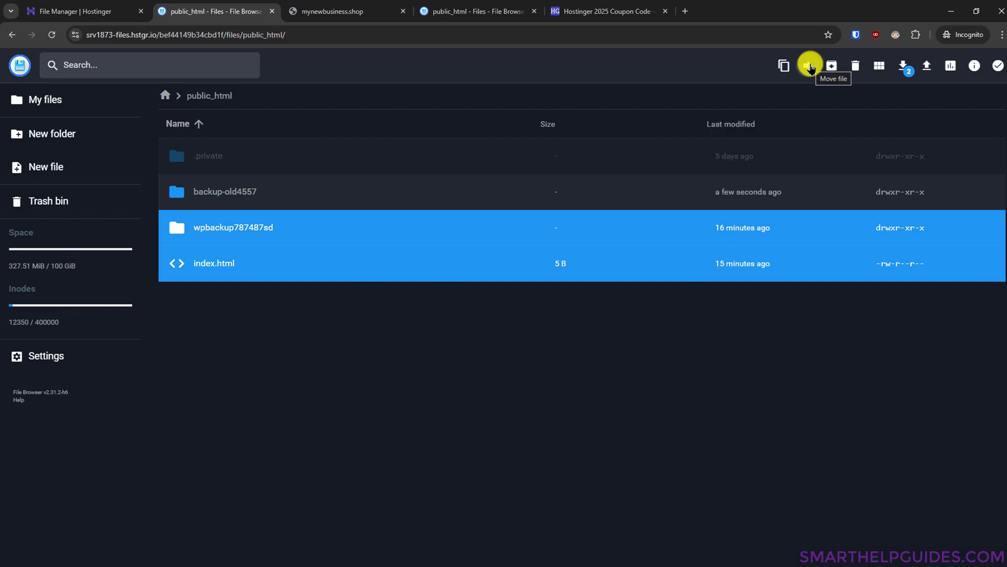
pyautogui.click(810, 67)
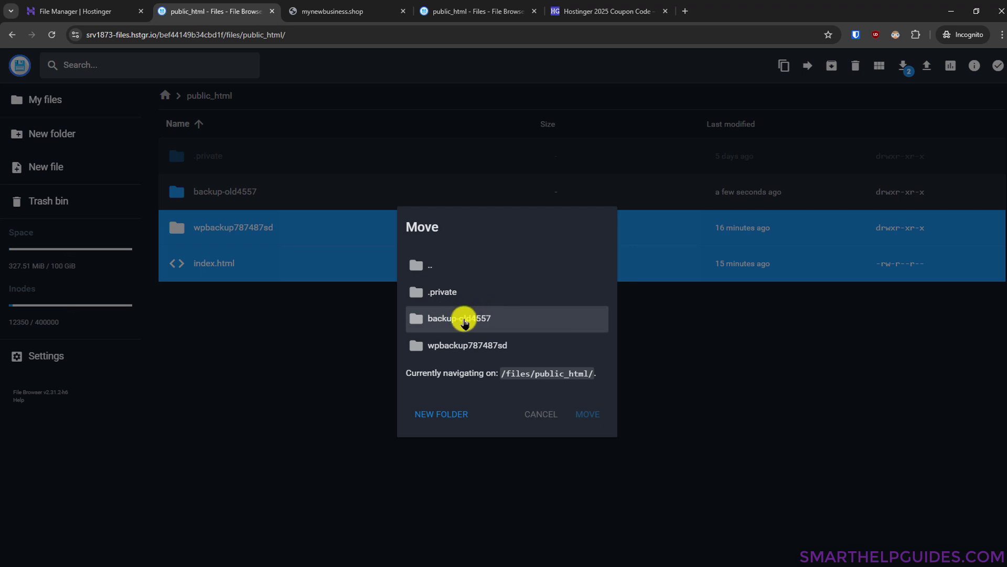
pyautogui.click(464, 322)
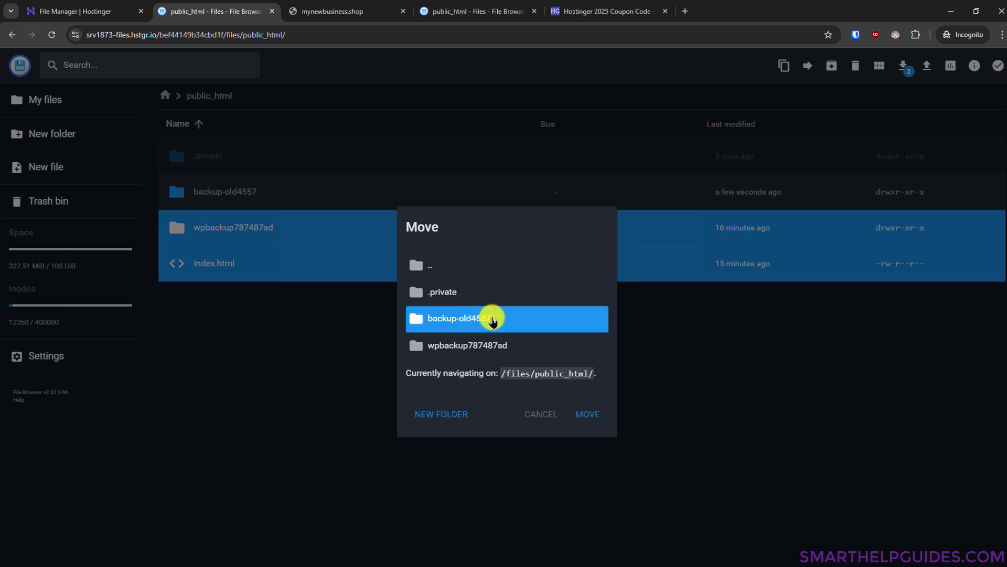
pyautogui.click(595, 409)
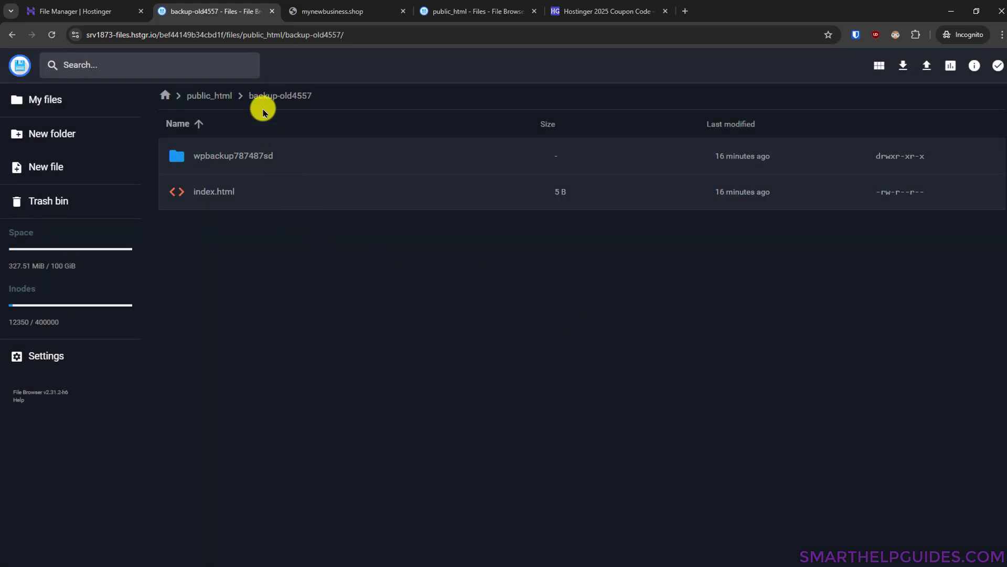
# - Return to public_html, check that mynewbusiness.shop now shows 403 Forbidden, and come back
pyautogui.click(214, 97)
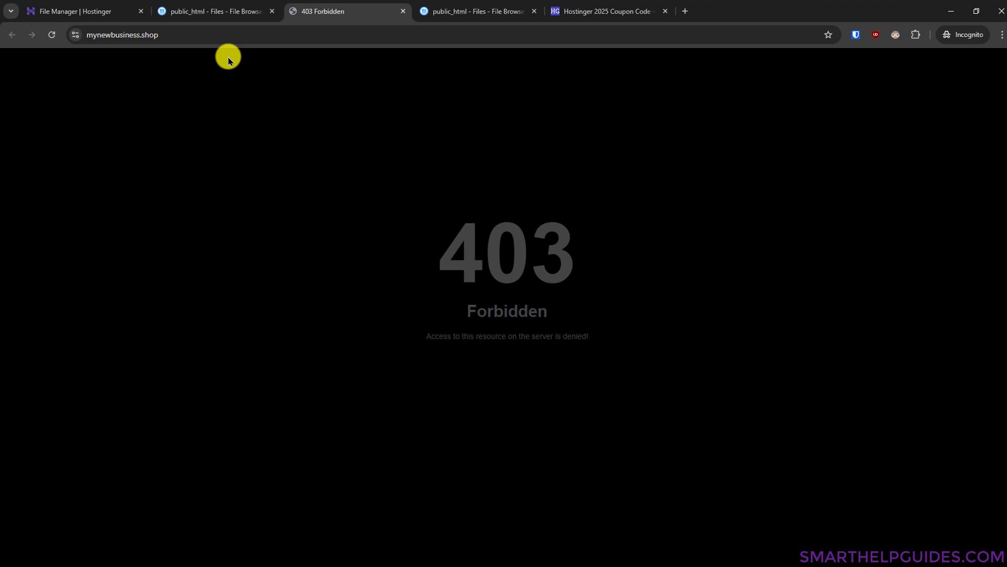
pyautogui.click(221, 16)
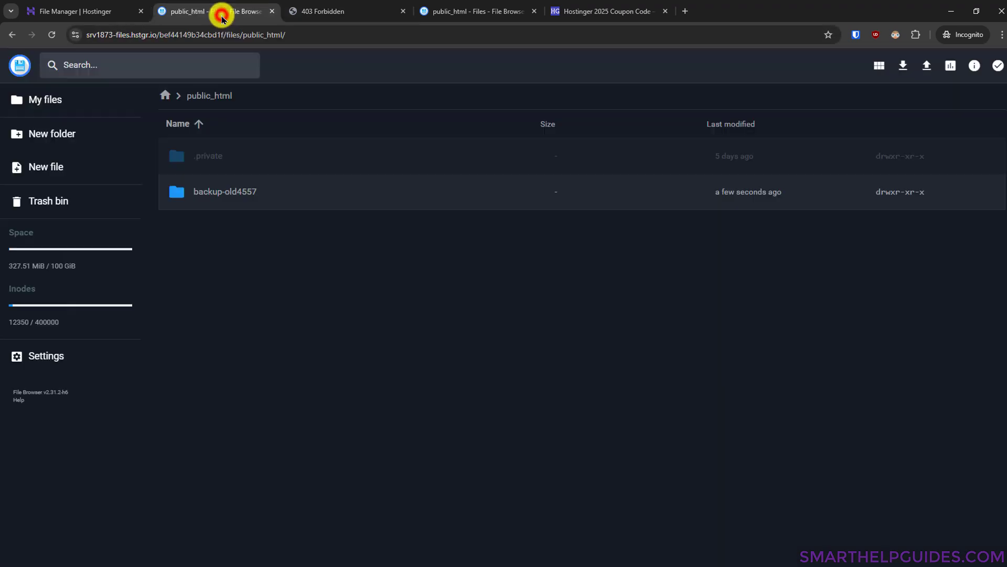
# - Zip shg html.html and shg html_files into smart web host.zip with WinRAR and upload it
pyautogui.click(926, 67)
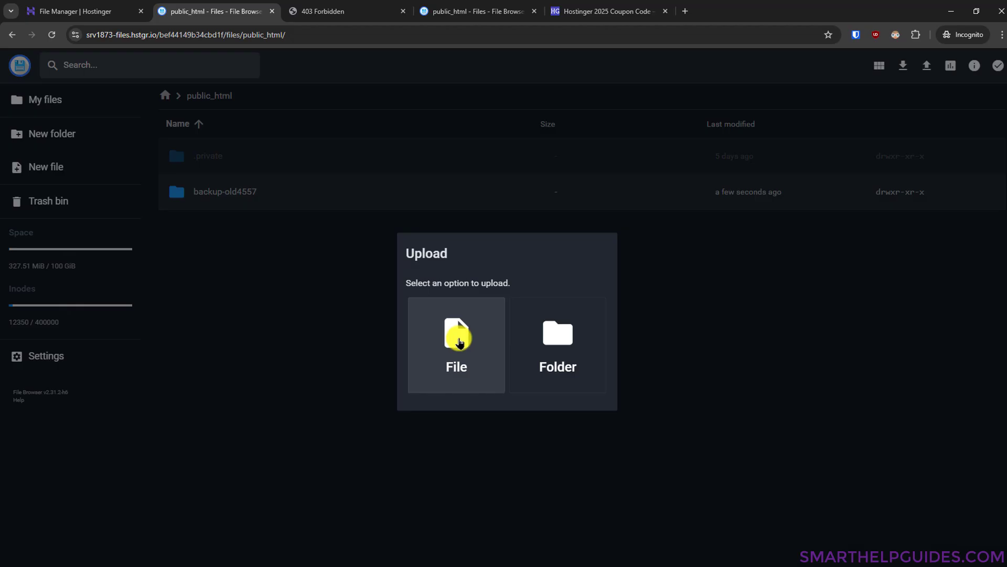
pyautogui.click(460, 342)
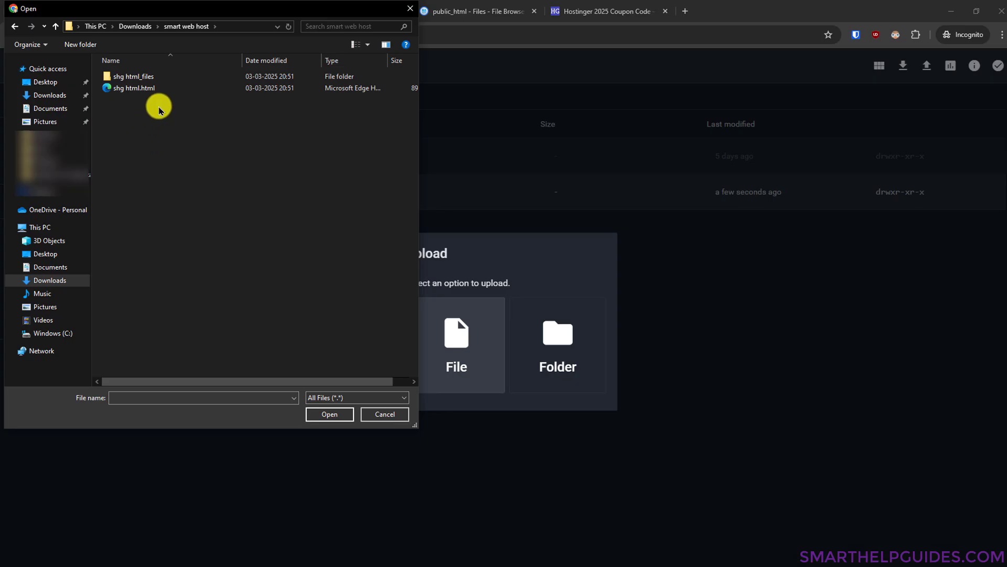
pyautogui.moveTo(156, 109); pyautogui.dragTo(124, 78)
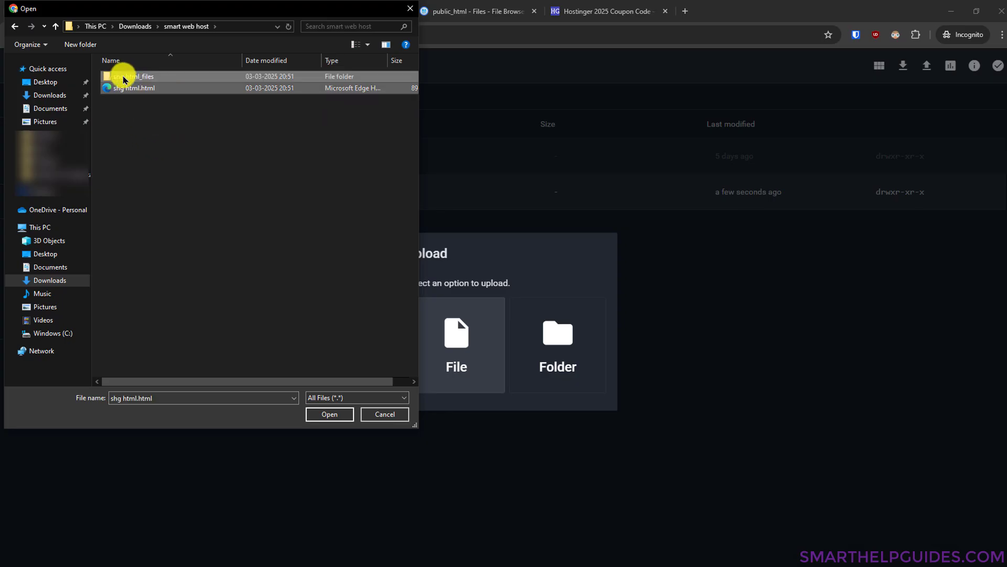
pyautogui.rightClick(125, 79)
pyautogui.click(147, 83)
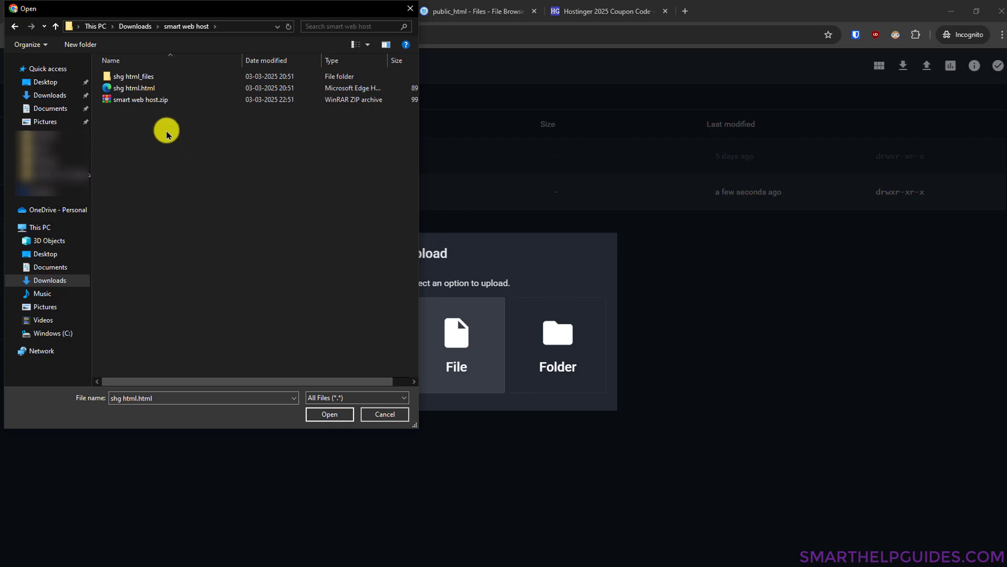
pyautogui.click(147, 100)
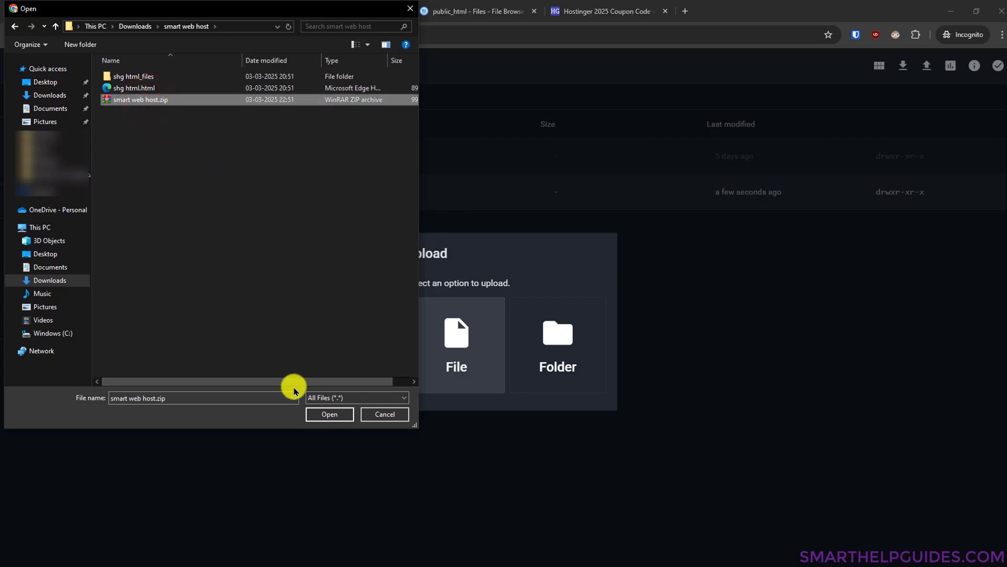
pyautogui.click(331, 418)
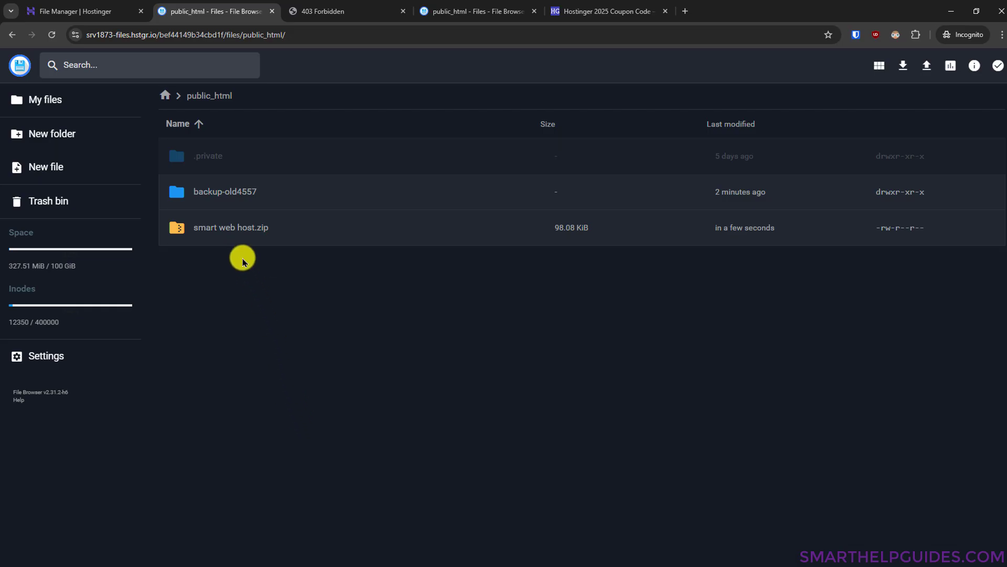
# - Extract smart web host.zip into a new public_html folder called newsiteuploads1
pyautogui.click(220, 234)
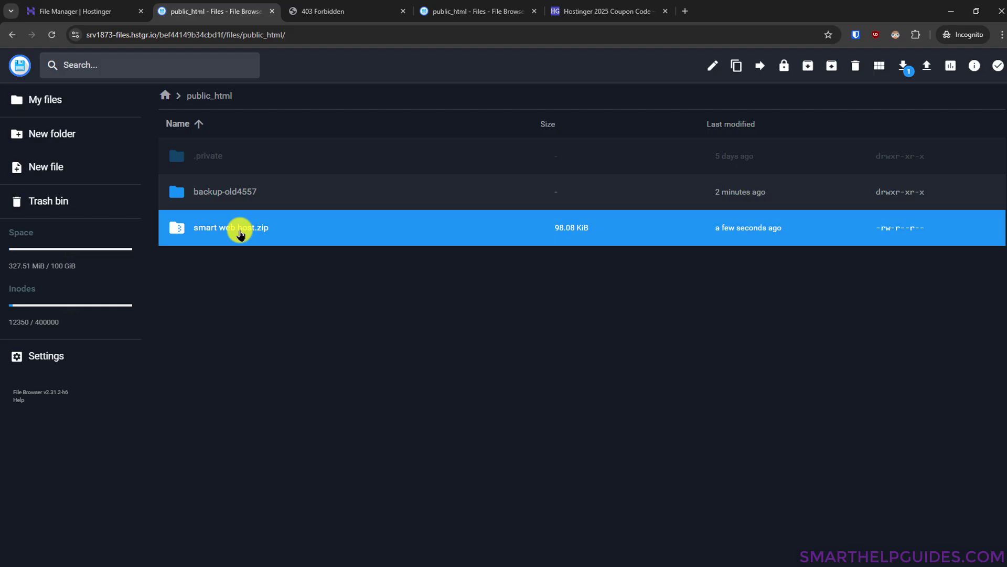
pyautogui.rightClick(242, 231)
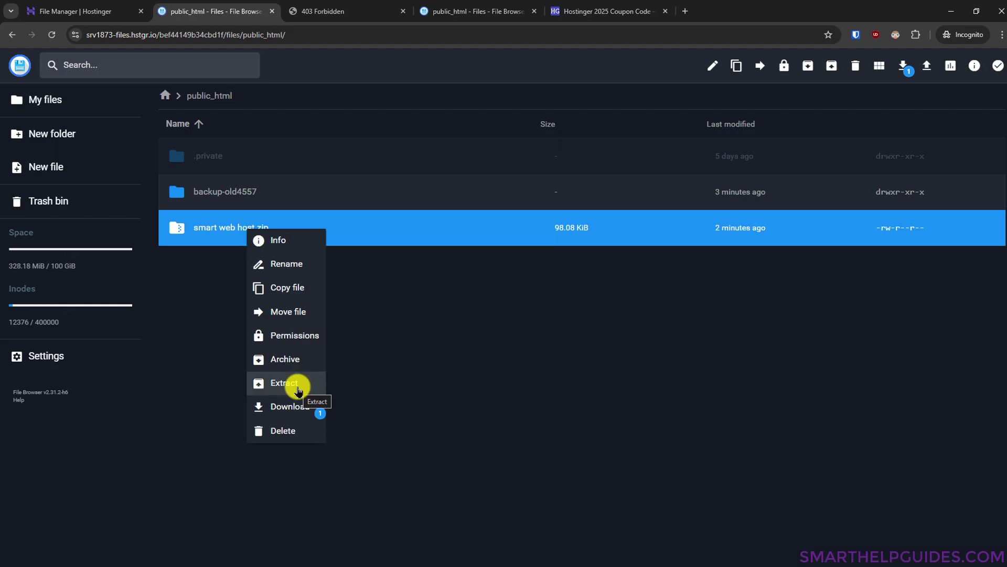
pyautogui.click(298, 389)
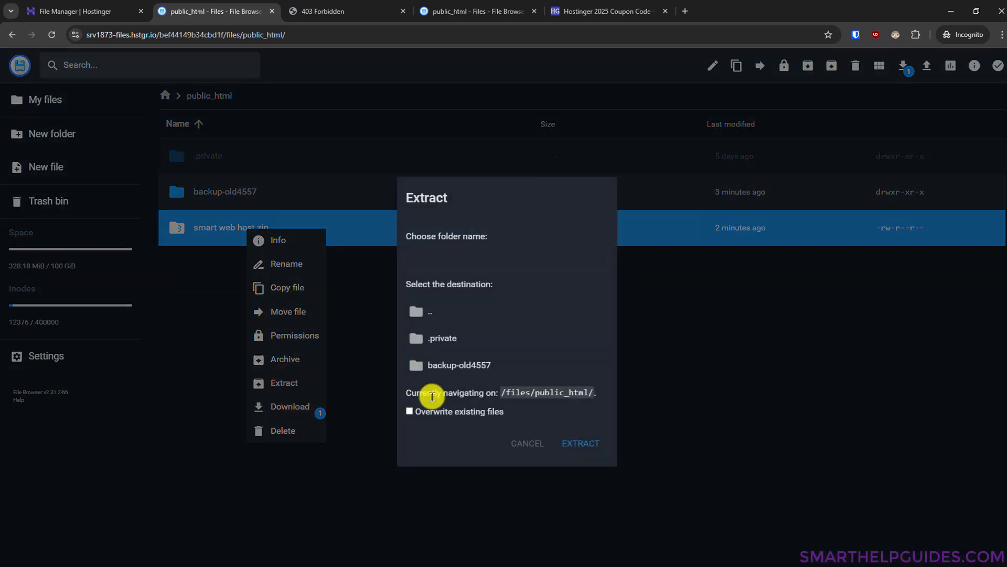
pyautogui.click(505, 261)
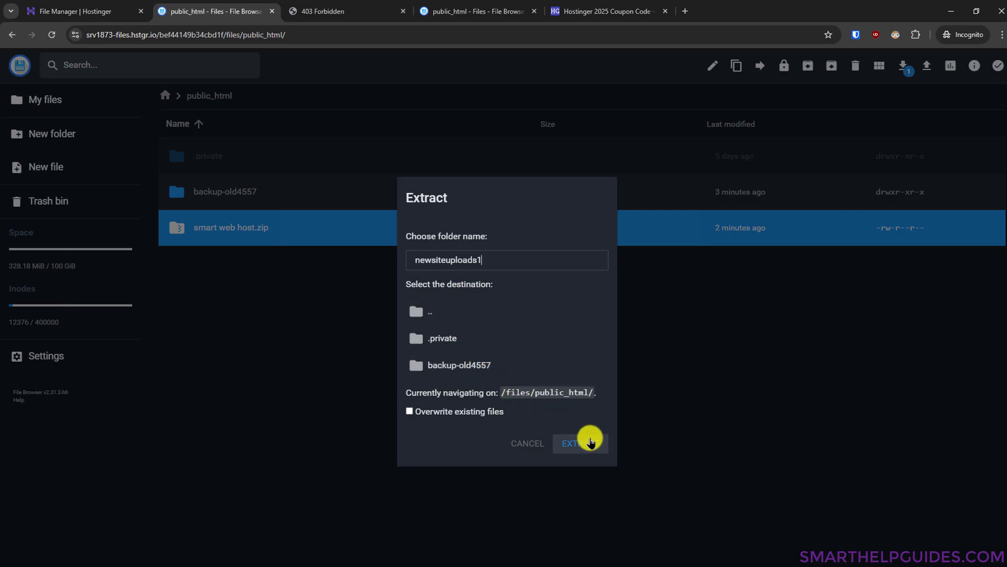
pyautogui.click(585, 442)
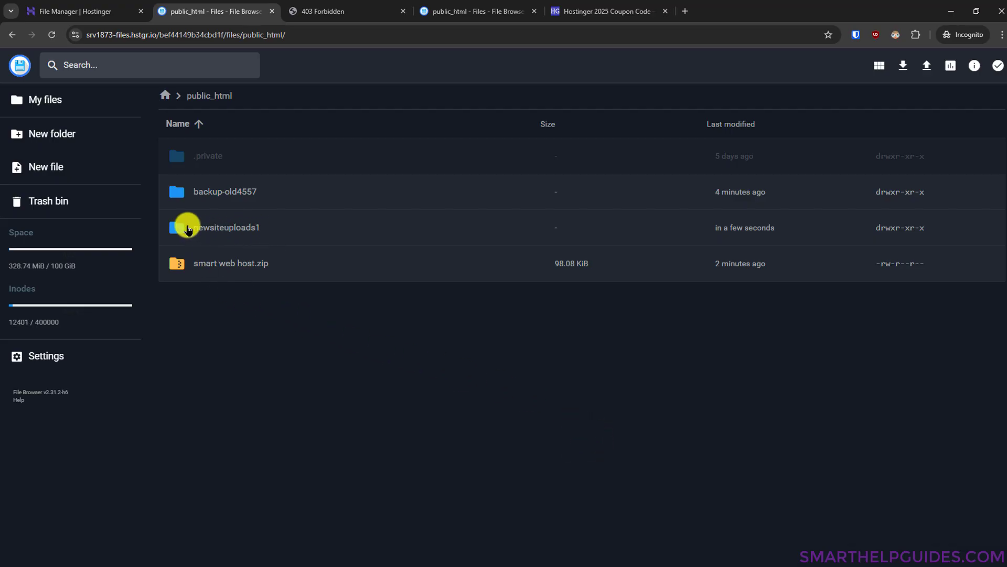
# - Move shg html_files and shg html.html from newsiteuploads1 up to the parent folder '..'
pyautogui.doubleClick(235, 229)
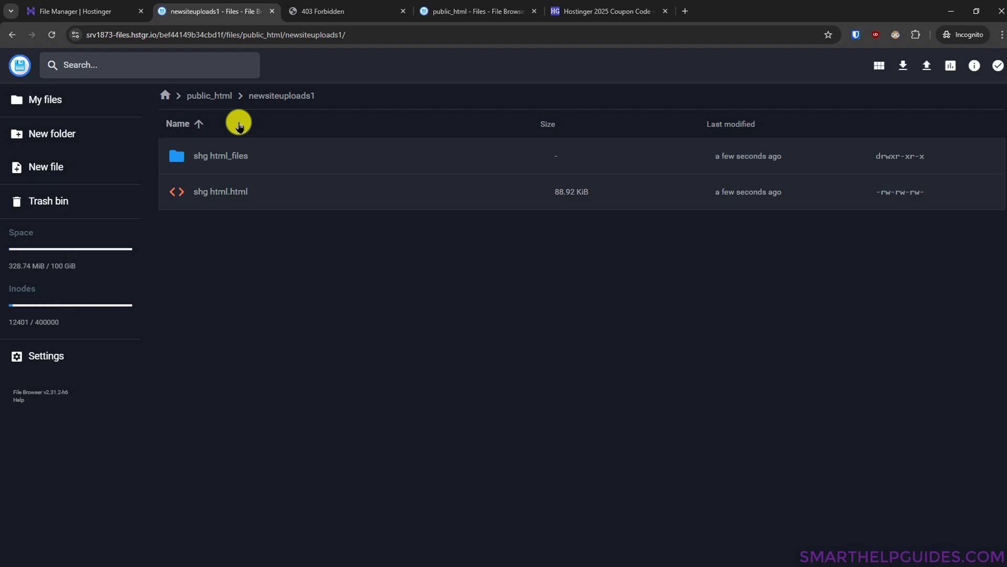
pyautogui.click(237, 156)
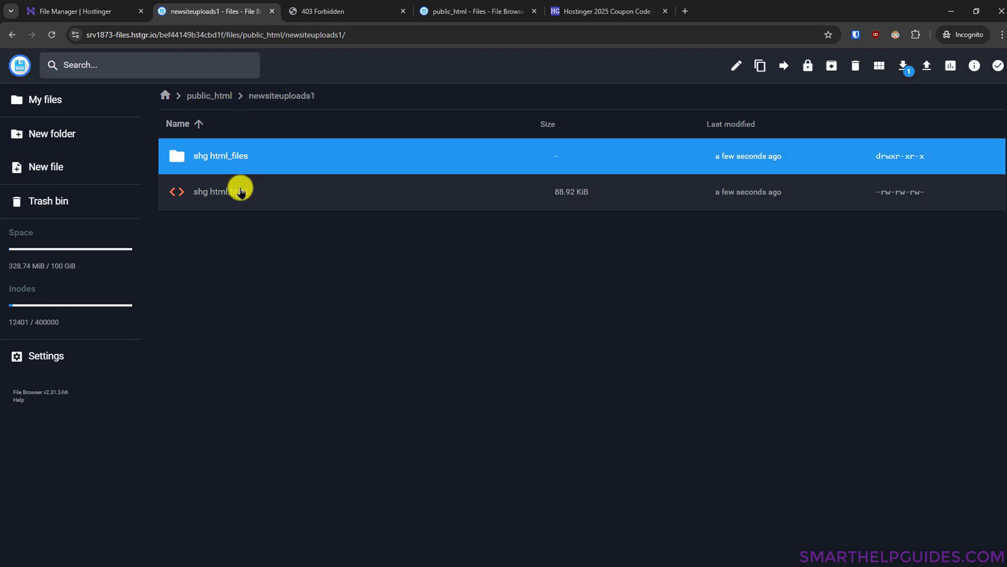
pyautogui.keyDown('ctrl'); pyautogui.click(241, 191); pyautogui.keyUp('ctrl')
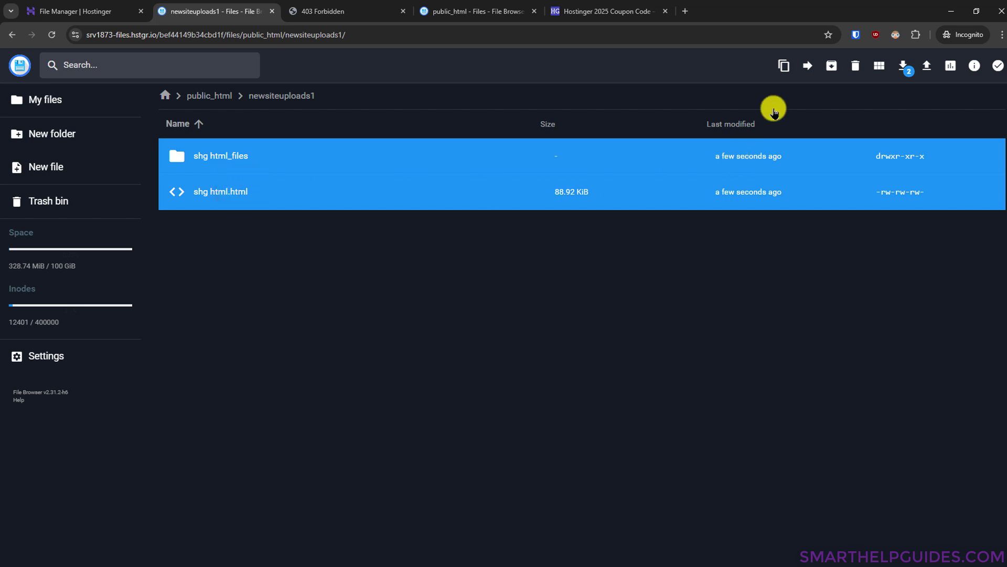
pyautogui.click(808, 64)
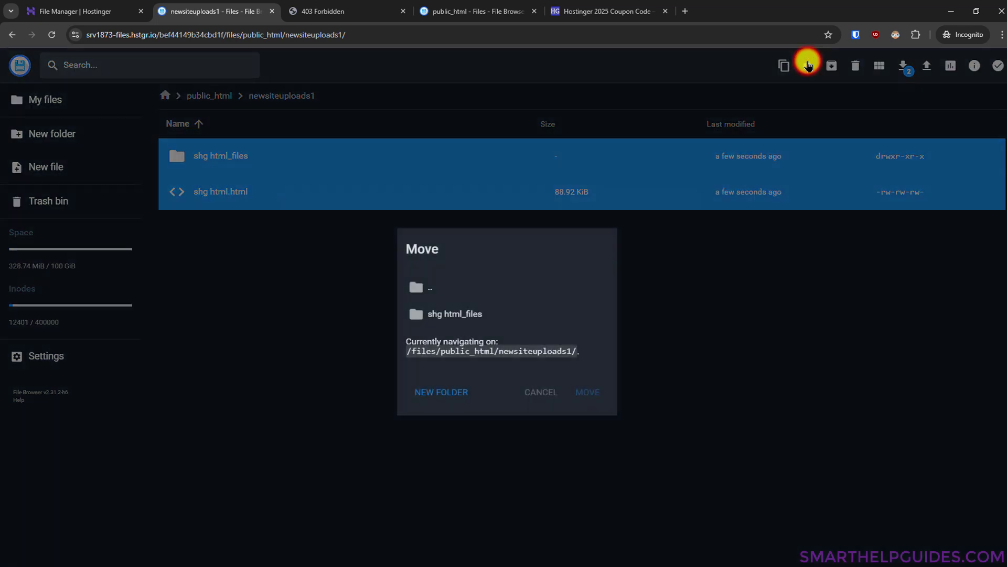
pyautogui.click(449, 285)
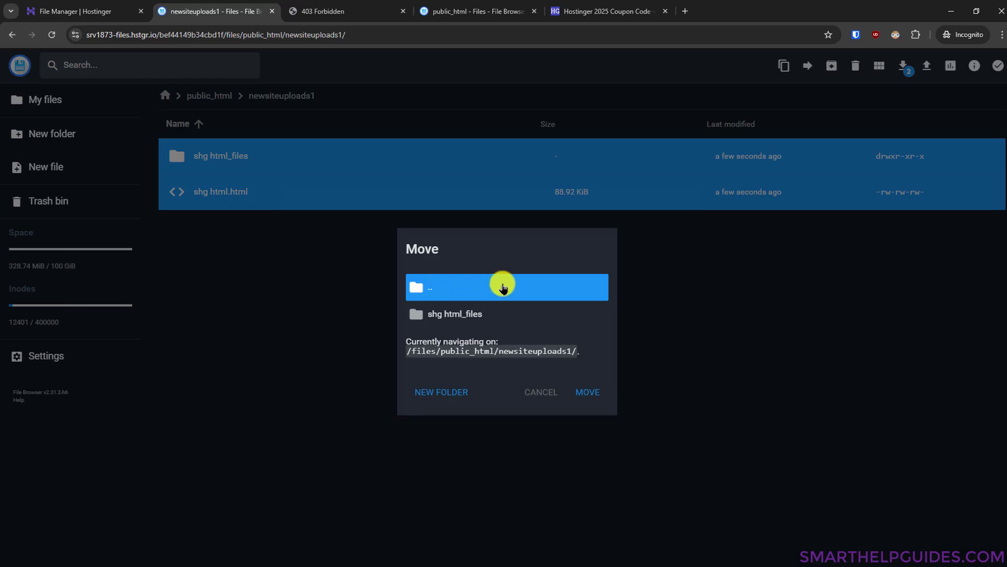
pyautogui.click(588, 392)
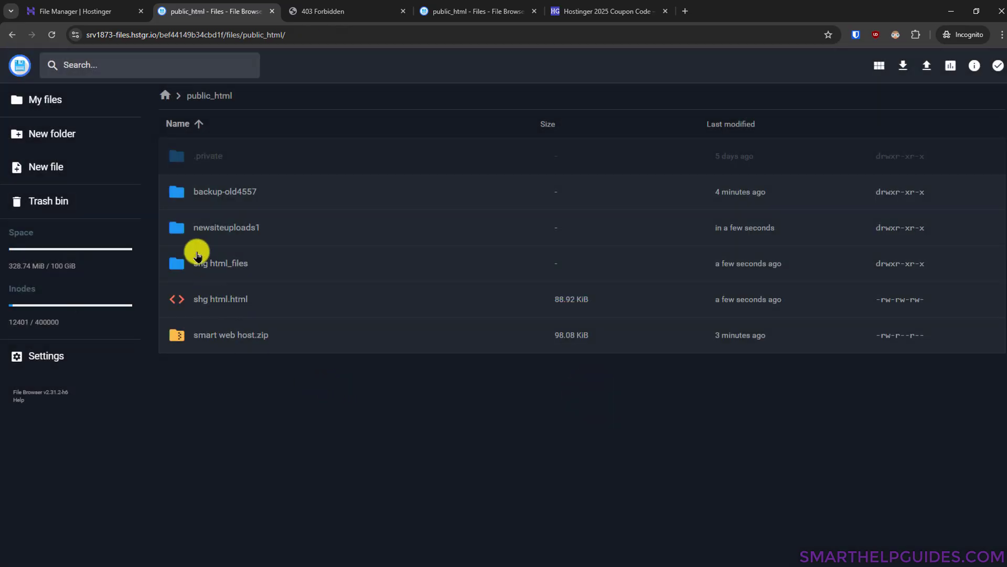
# - Select shg html_files and shg html.html, then reload the domain to confirm 403 Forbidden
pyautogui.click(246, 269)
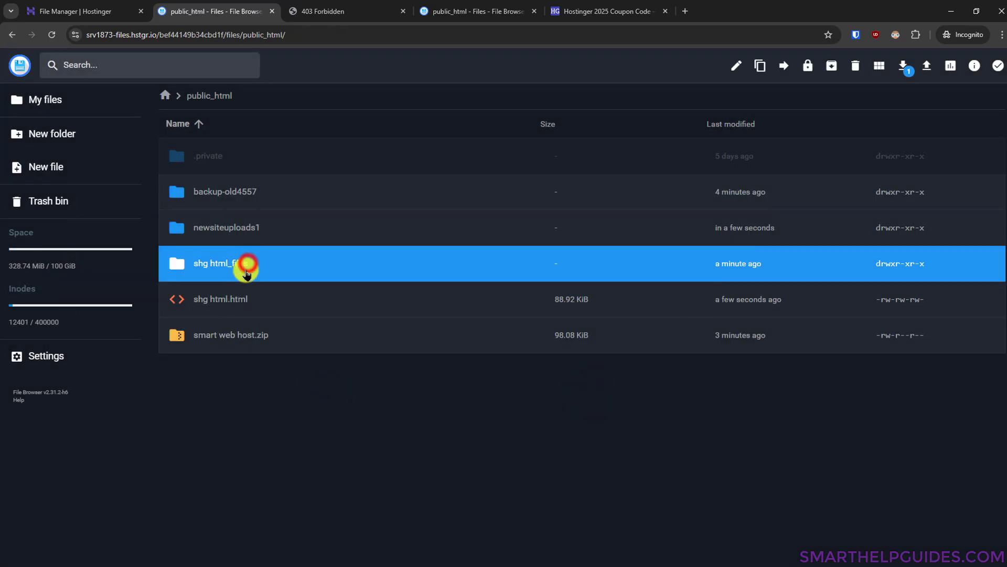
pyautogui.keyDown('ctrl'); pyautogui.click(230, 295); pyautogui.keyUp('ctrl')
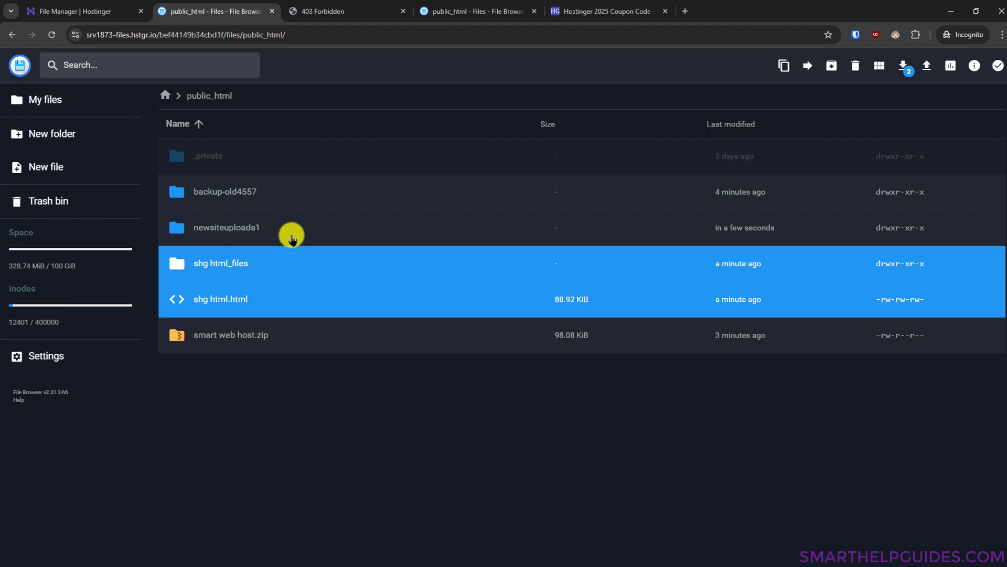
pyautogui.click(274, 294)
pyautogui.click(275, 295)
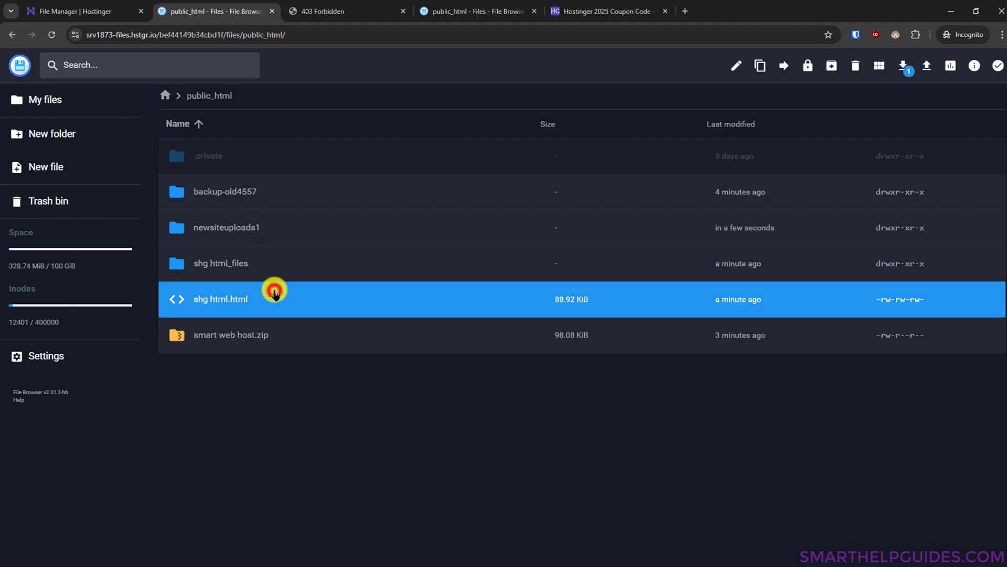
pyautogui.keyDown('ctrl'); pyautogui.click(275, 253); pyautogui.keyUp('ctrl')
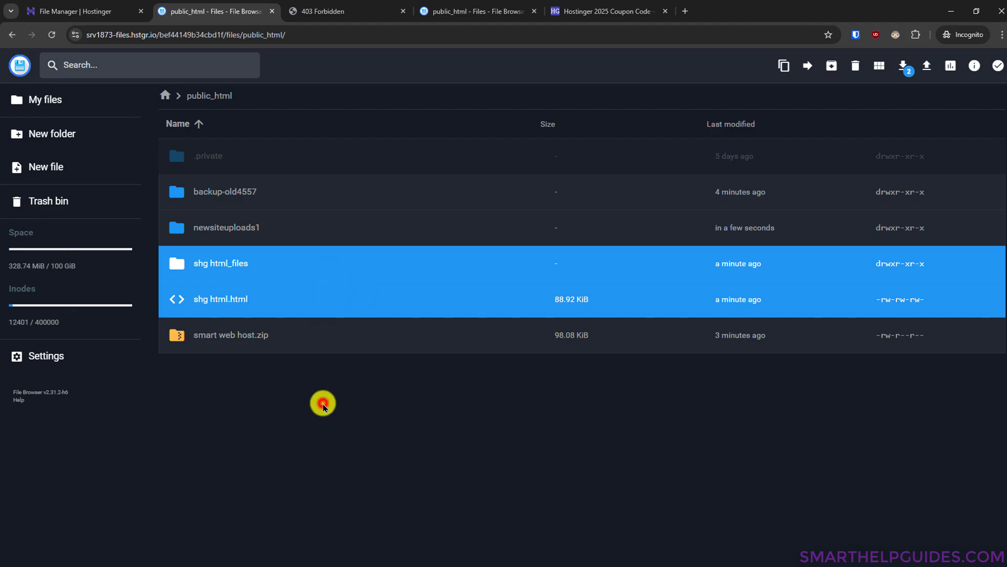
pyautogui.click(330, 10)
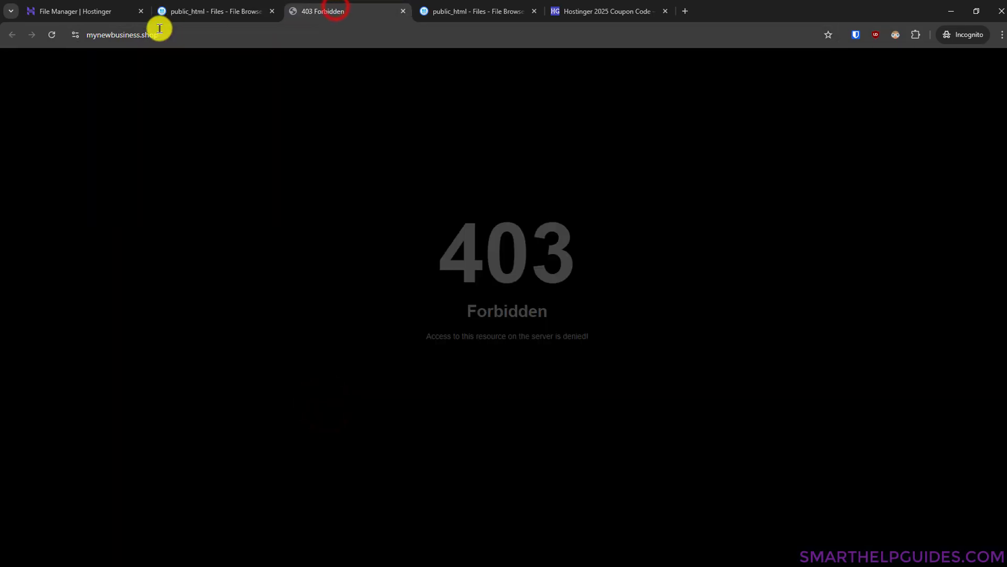
pyautogui.click(51, 36)
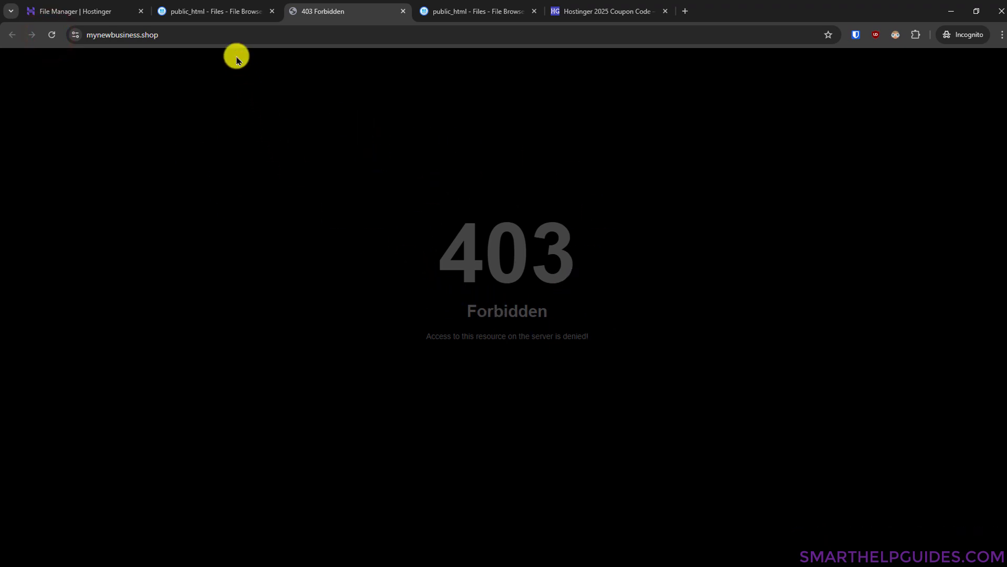
pyautogui.click(214, 10)
# - Select only shg html.html and recheck the domain's 403 Forbidden page
pyautogui.click(231, 422)
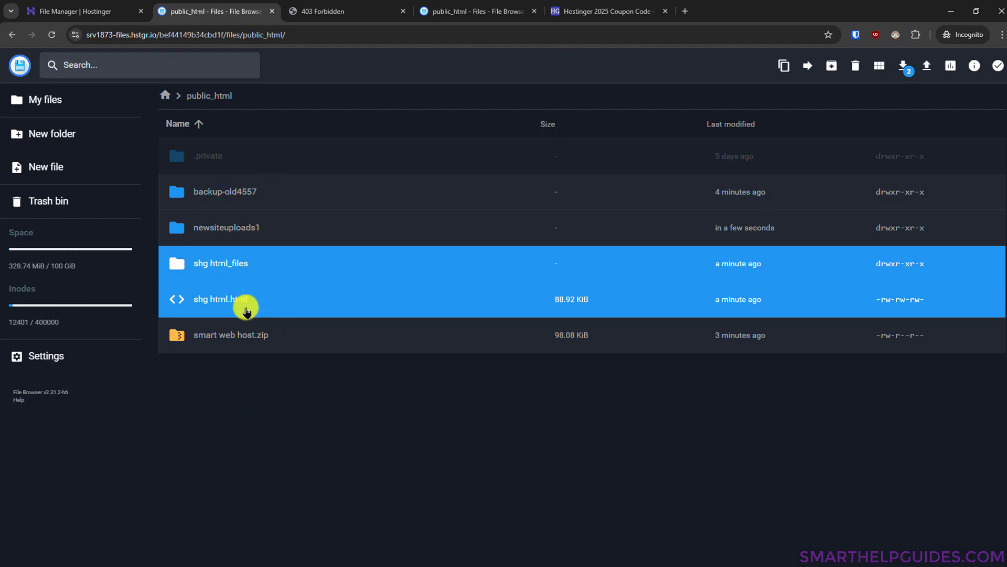
pyautogui.click(215, 304)
pyautogui.click(232, 299)
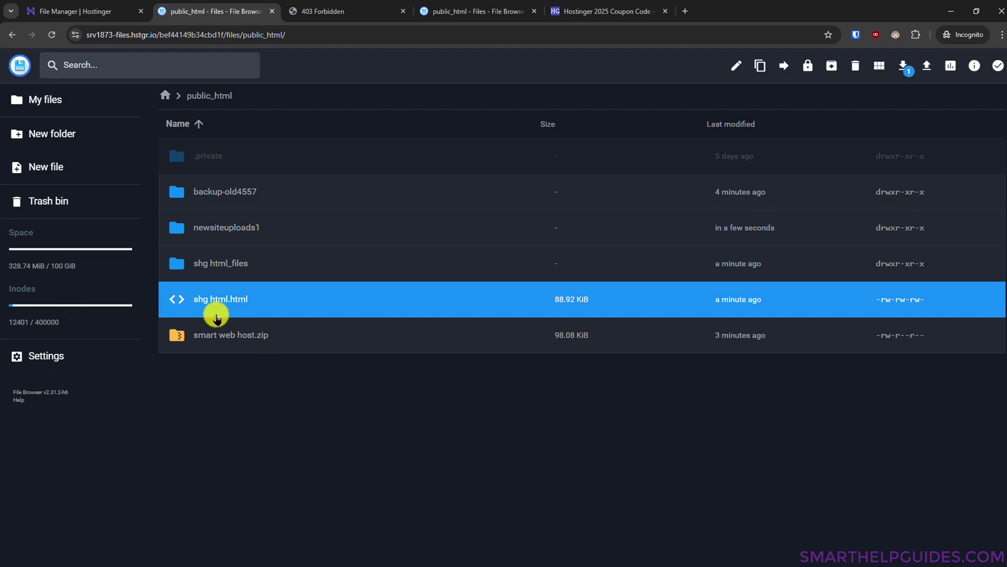
pyautogui.click(326, 11)
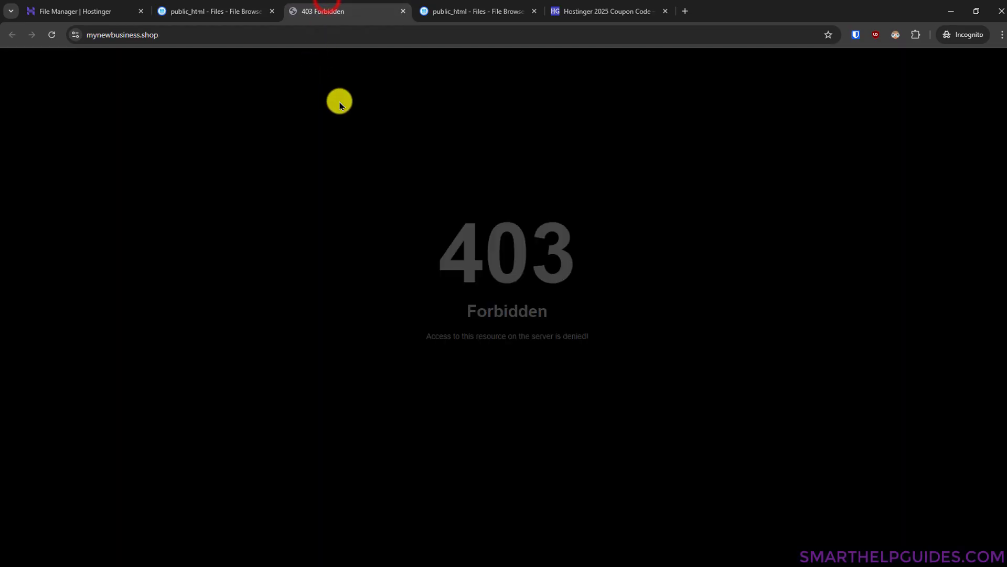
pyautogui.click(231, 11)
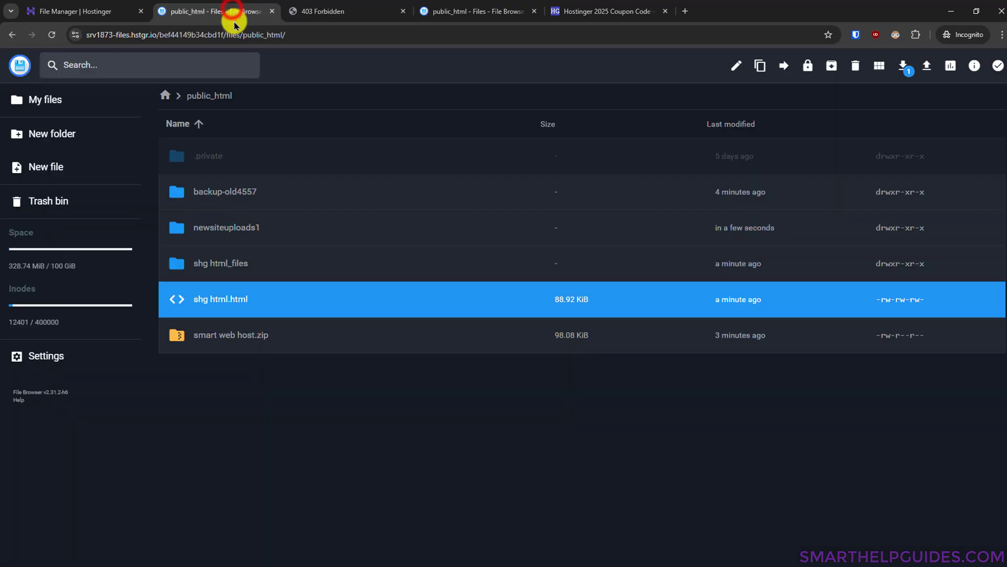
# - Rename the shg html.html page to index.html
pyautogui.rightClick(214, 303)
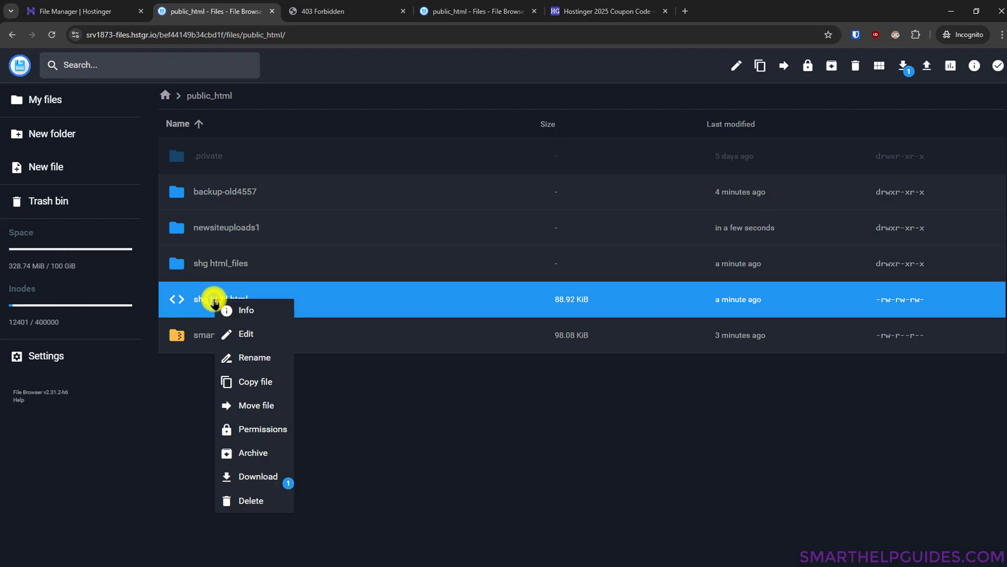
pyautogui.click(248, 352)
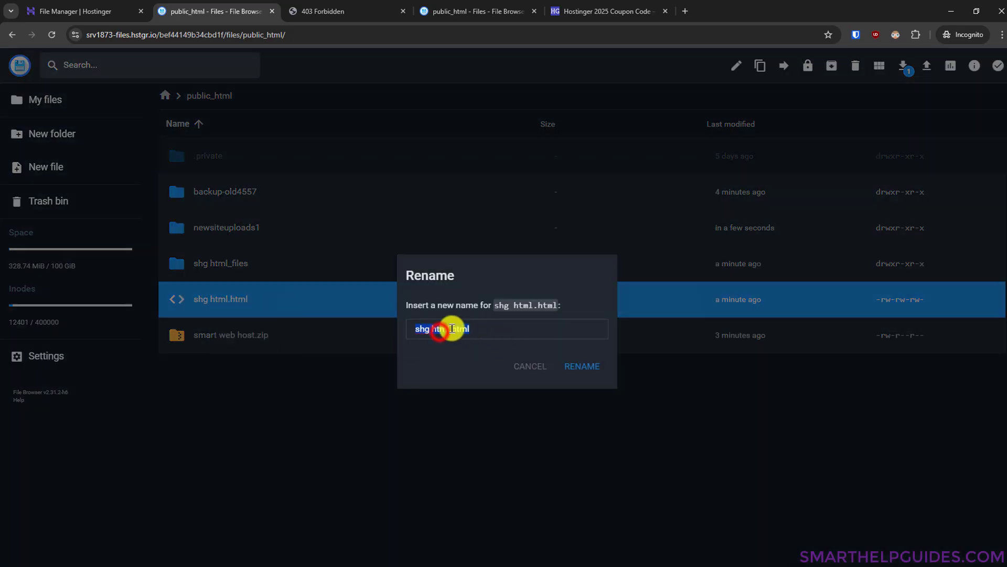
pyautogui.click(449, 329)
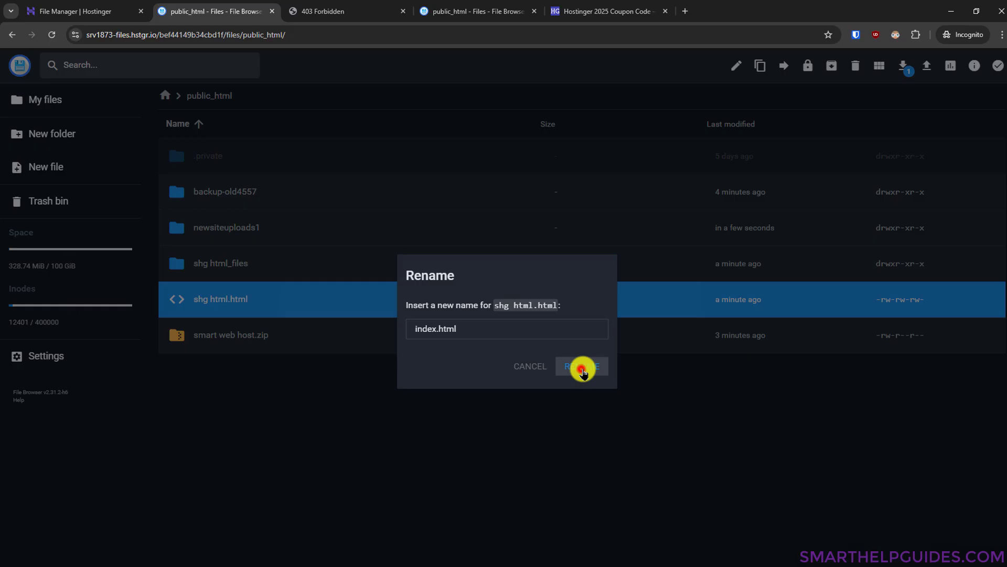
pyautogui.click(583, 370)
pyautogui.click(357, 8)
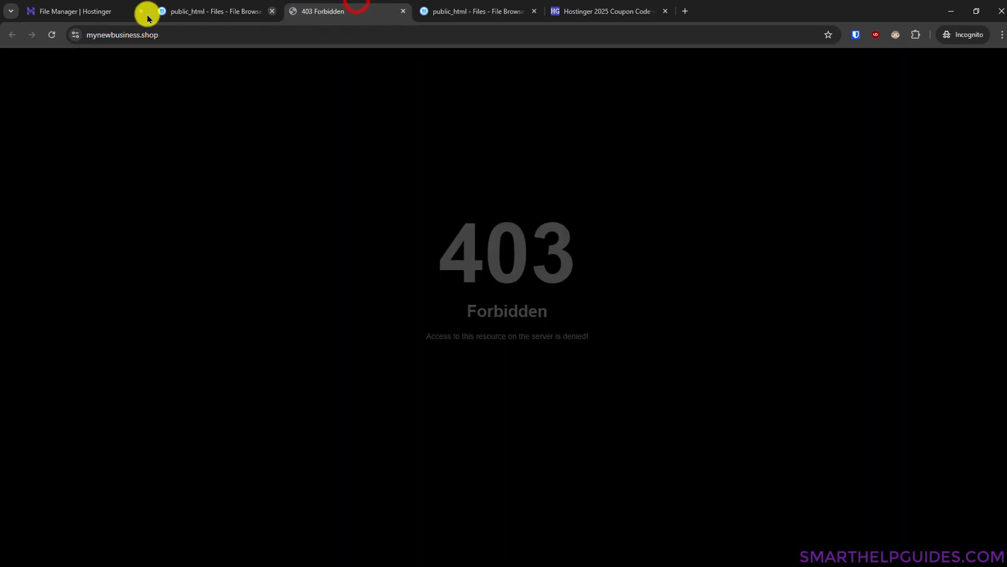
# - Reload mynewbusiness.shop and scroll through the new Smart Help Guides homepage
pyautogui.click(50, 36)
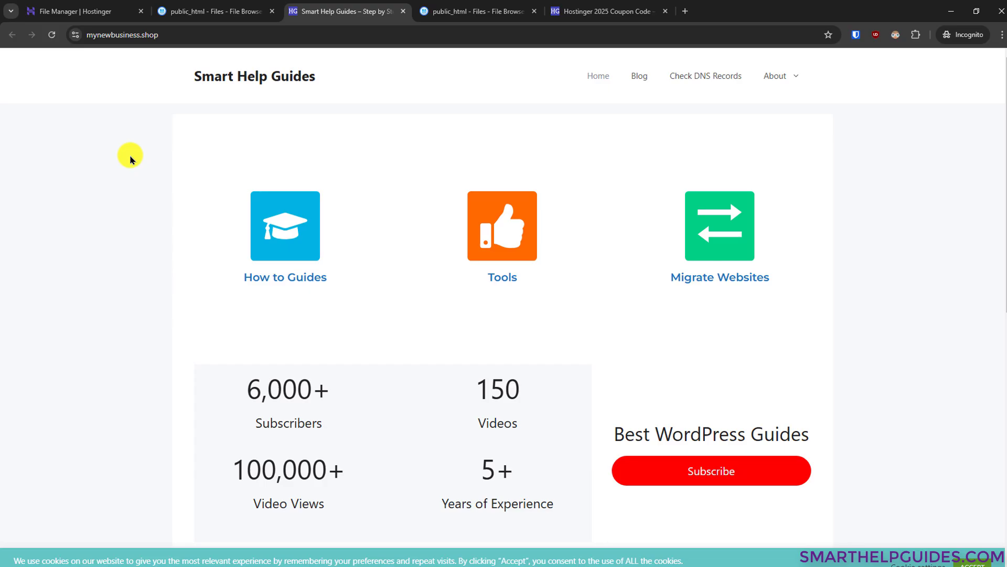
pyautogui.scroll(-6, 355, 206)
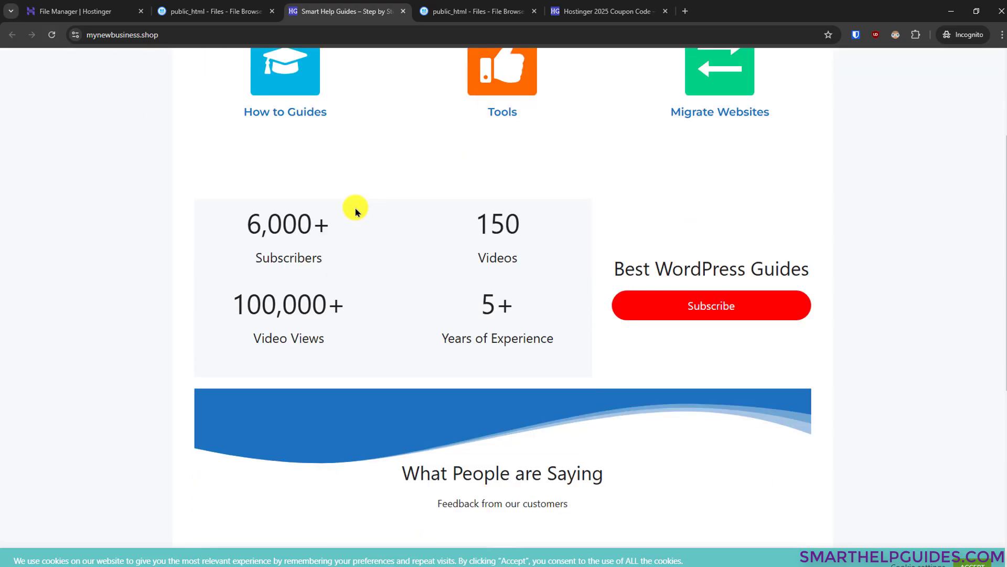
pyautogui.scroll(-4, 362, 242)
pyautogui.scroll(10, 367, 248)
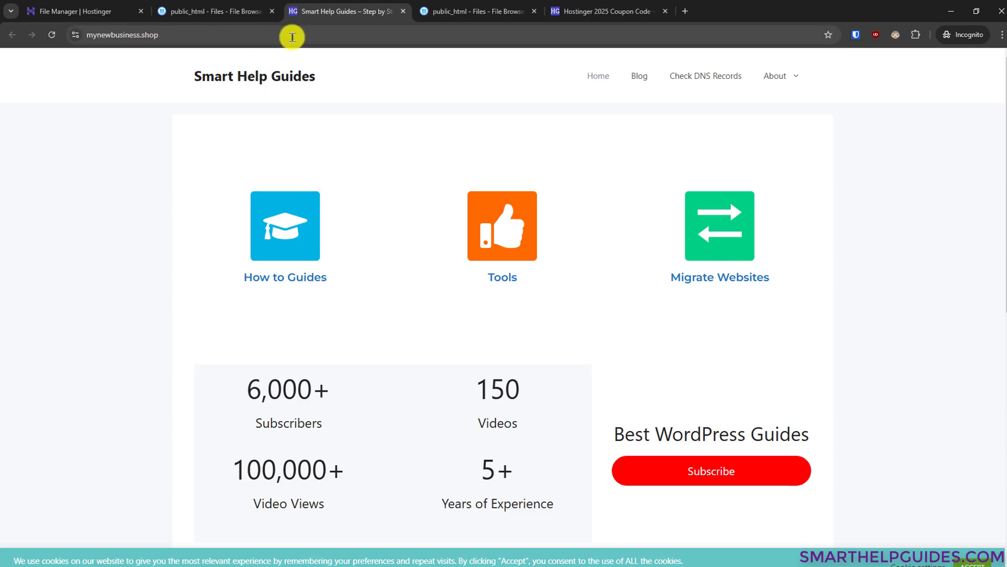
# - Confirm the site's full https address in the address bar, then return to public_html
pyautogui.click(219, 10)
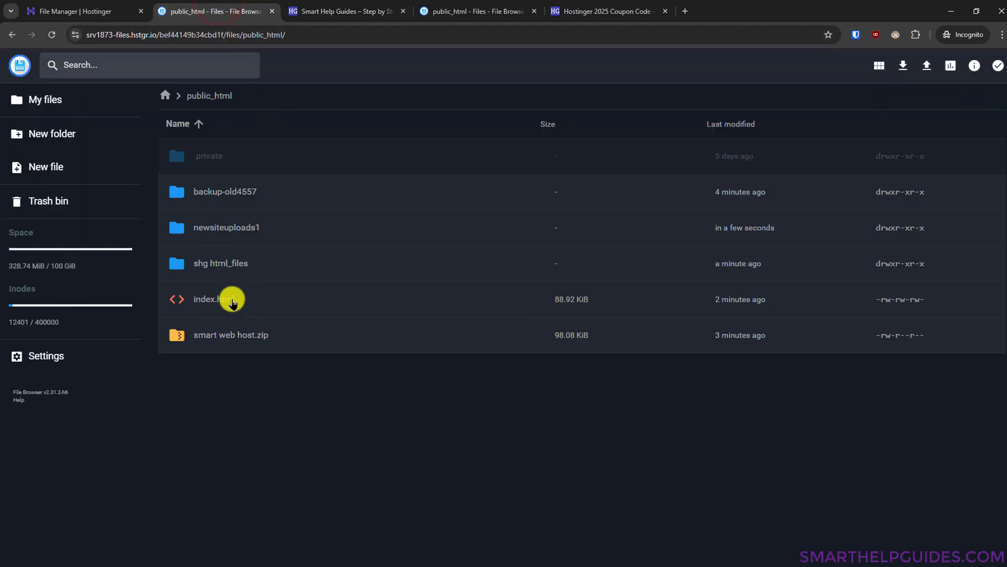
pyautogui.click(307, 9)
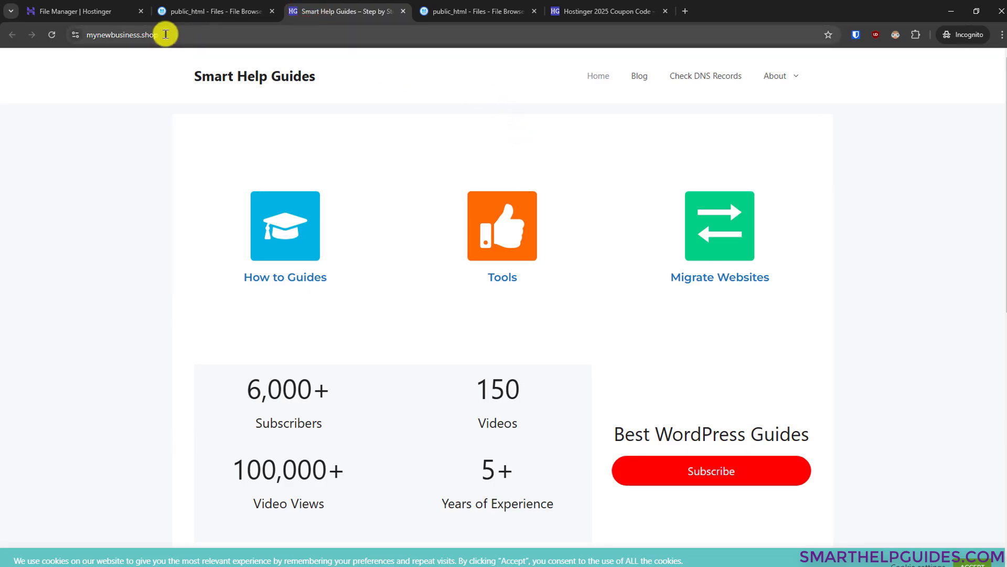
pyautogui.click(239, 37)
pyautogui.click(260, 34)
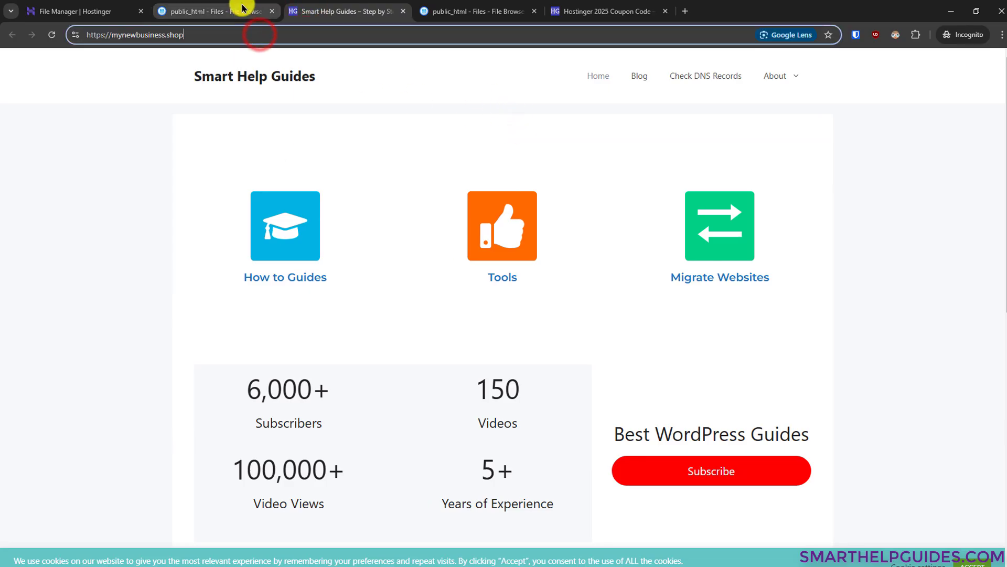
pyautogui.click(243, 7)
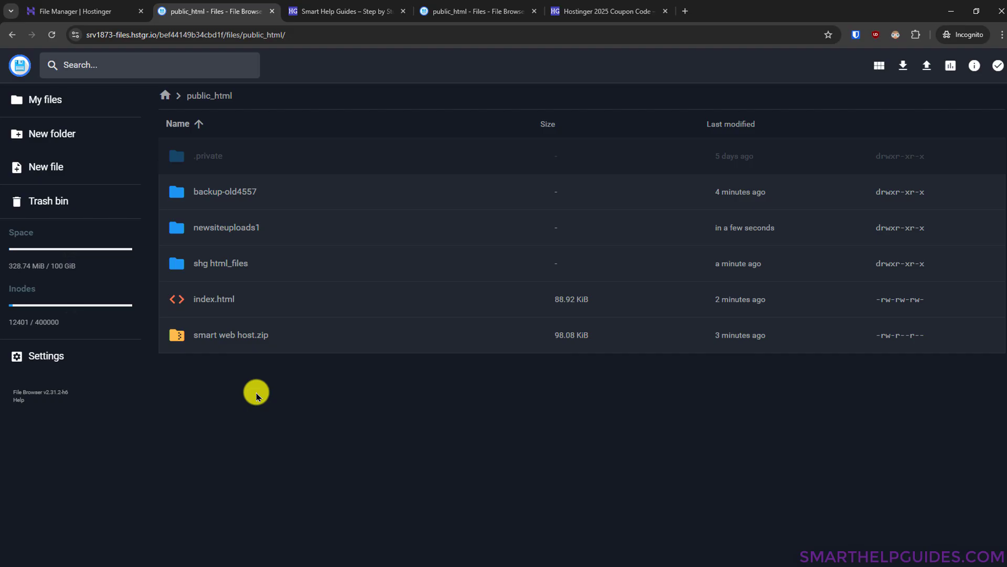
# - Delete smart web host.zip and newsiteuploads1 to the trash bin and check them there
pyautogui.click(249, 336)
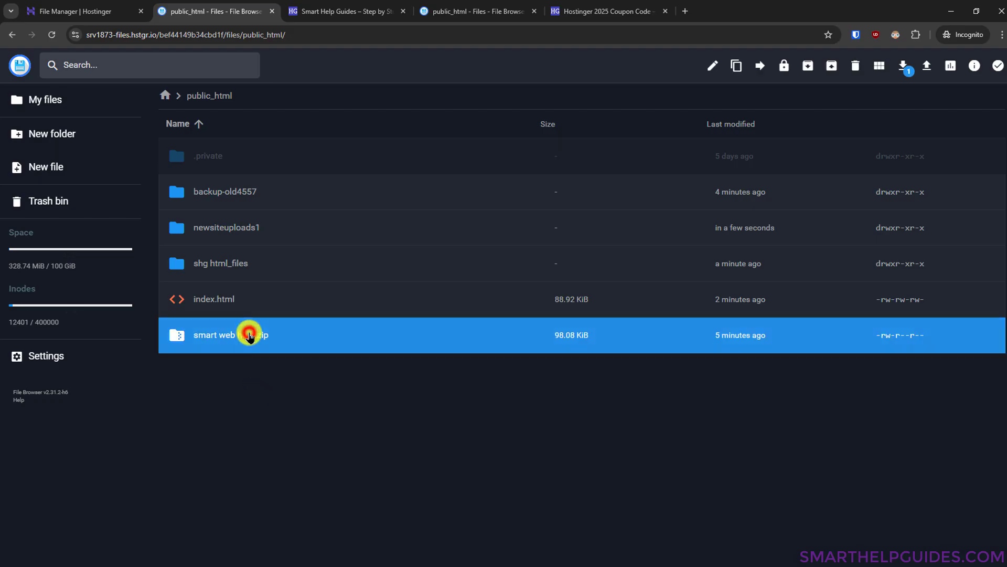
pyautogui.keyDown('ctrl'); pyautogui.click(238, 229); pyautogui.keyUp('ctrl')
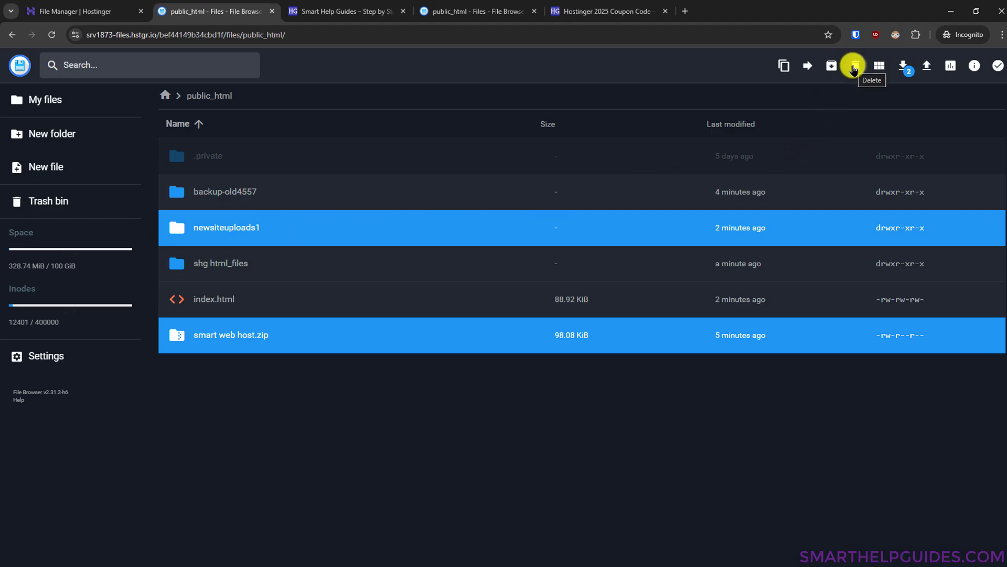
pyautogui.click(854, 67)
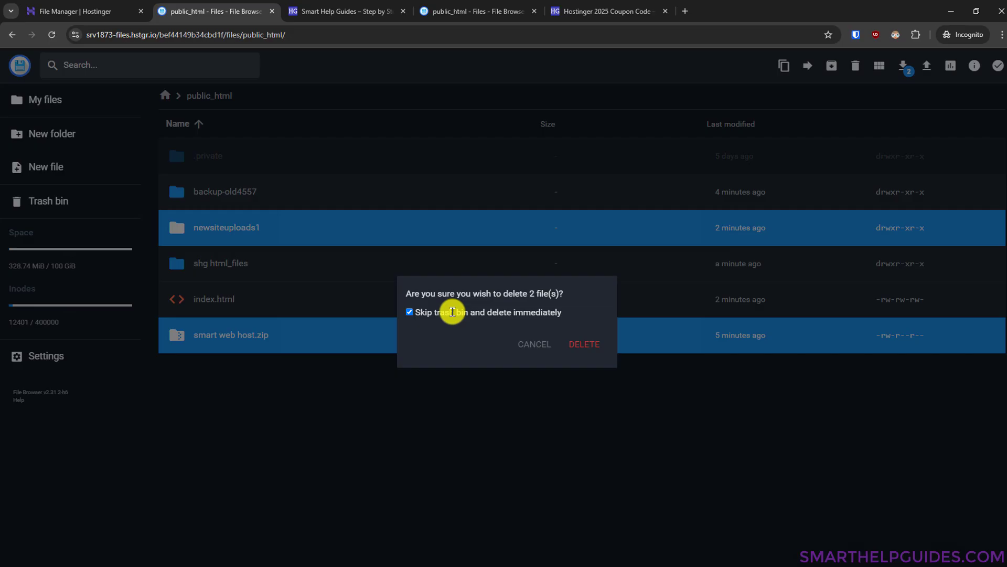
pyautogui.click(409, 312)
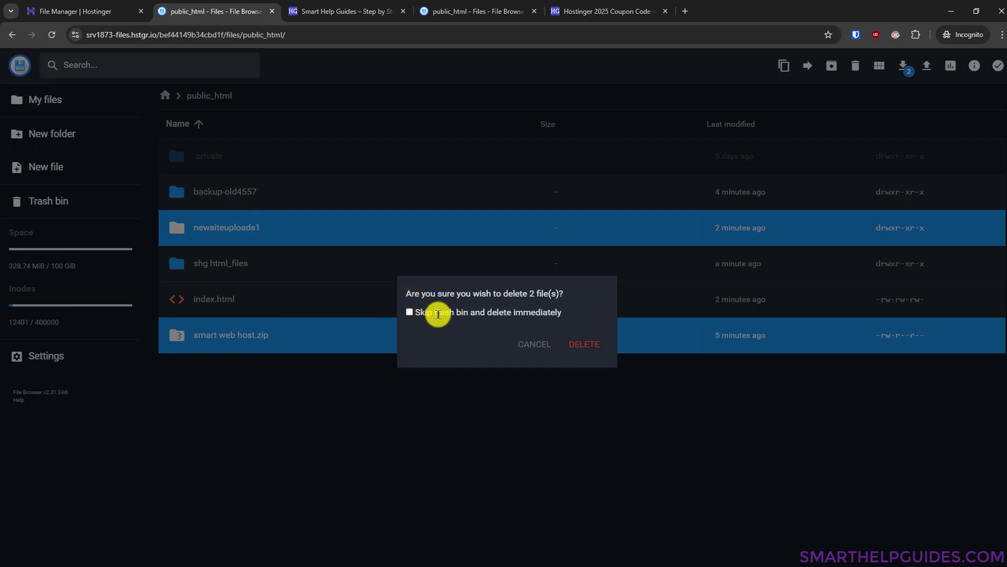
pyautogui.click(591, 349)
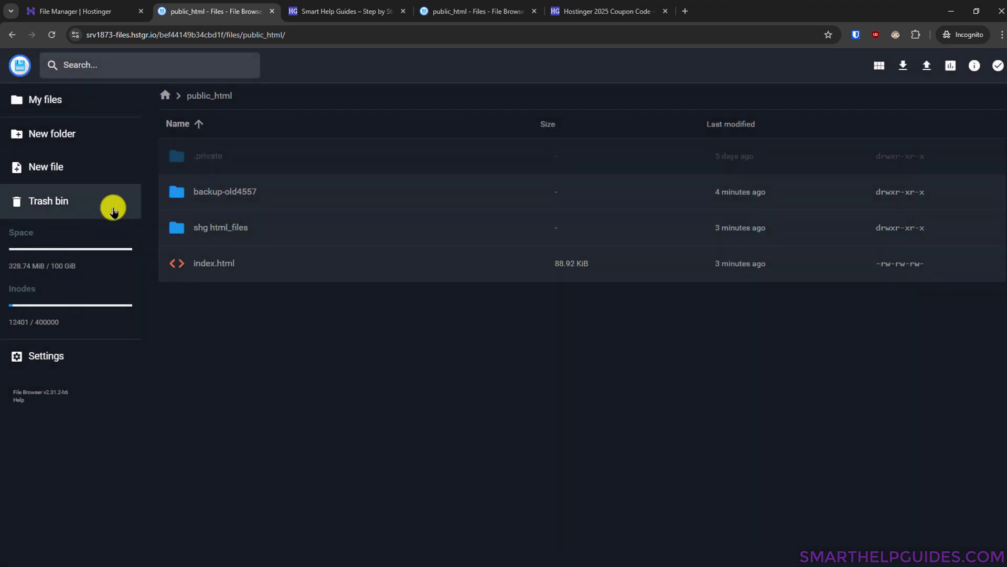
pyautogui.click(57, 196)
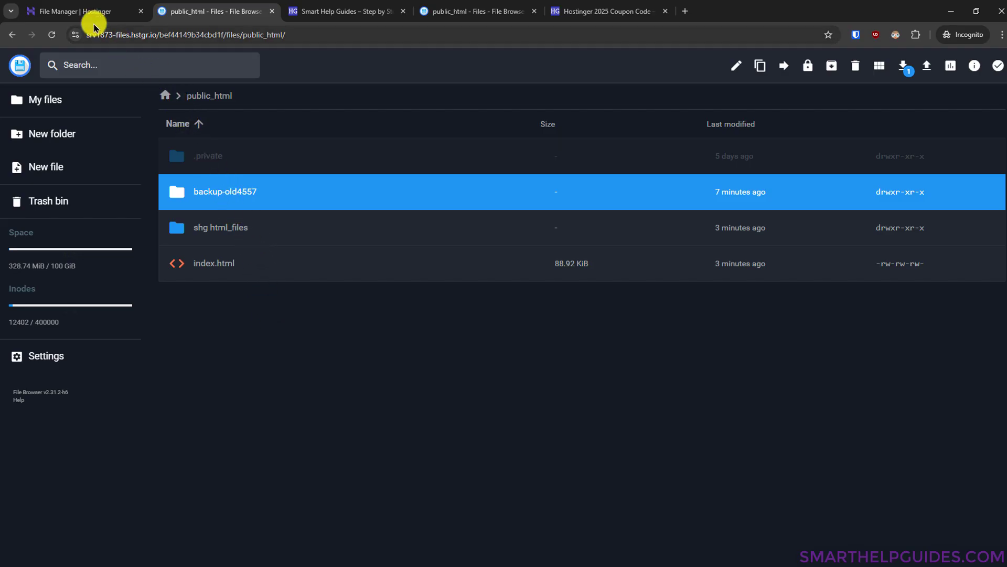
# - Go from File Manager to the site's Overview and open Databases > Management
pyautogui.click(82, 12)
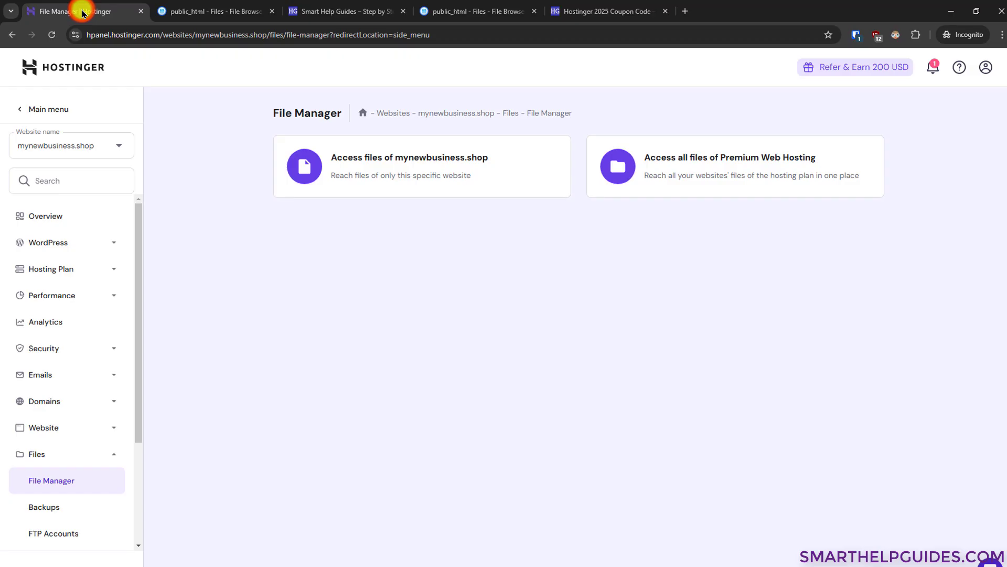
pyautogui.click(44, 218)
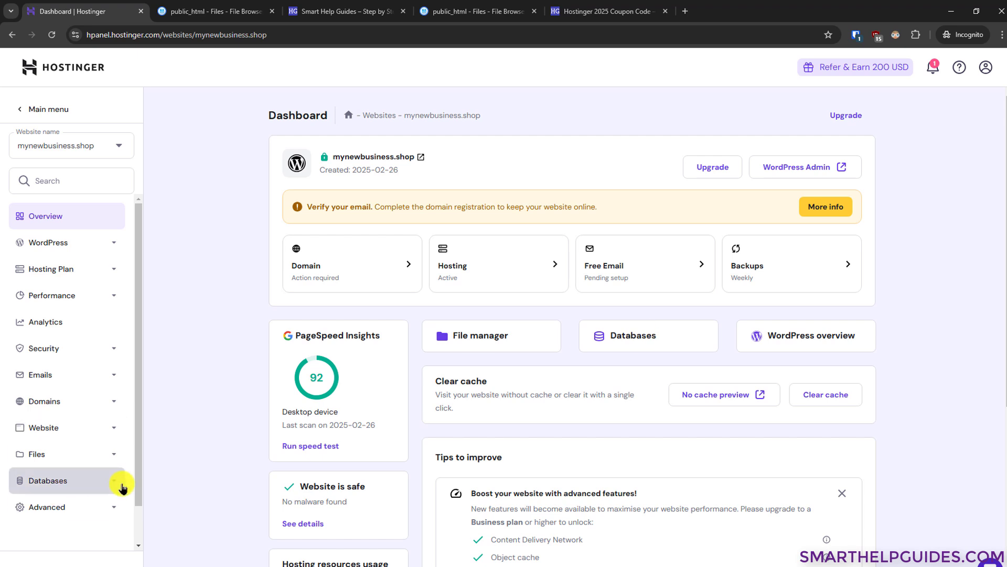
pyautogui.click(99, 480)
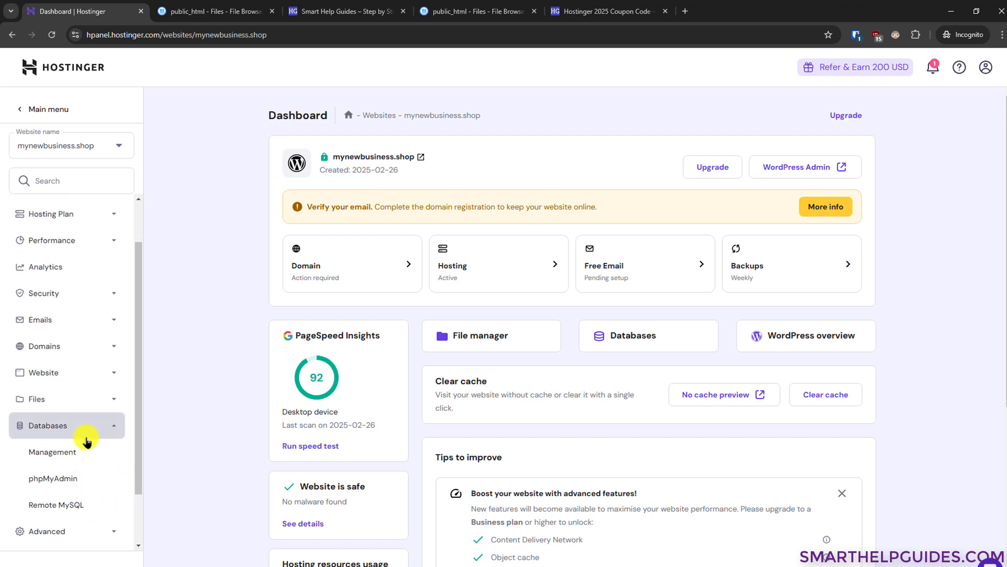
pyautogui.click(56, 453)
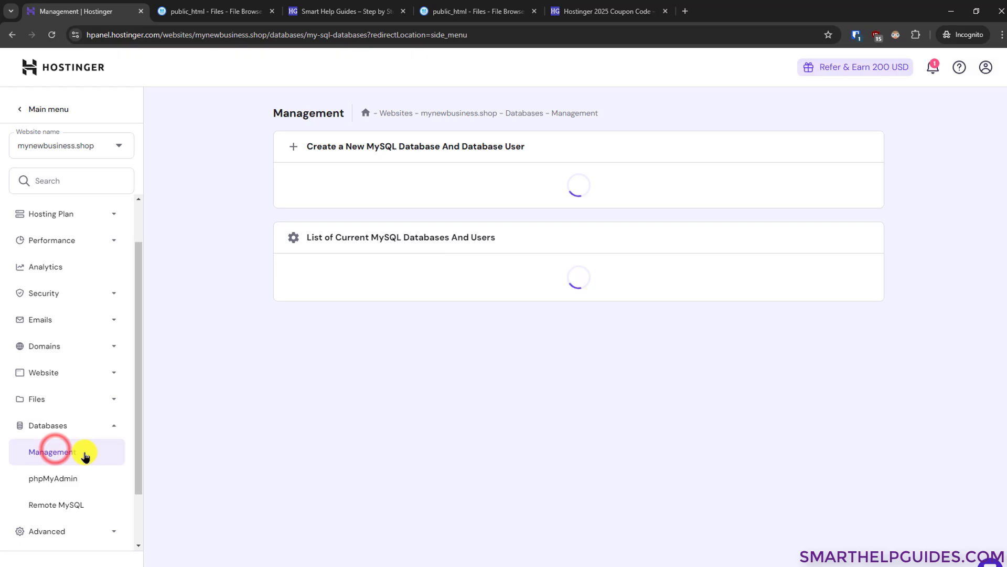